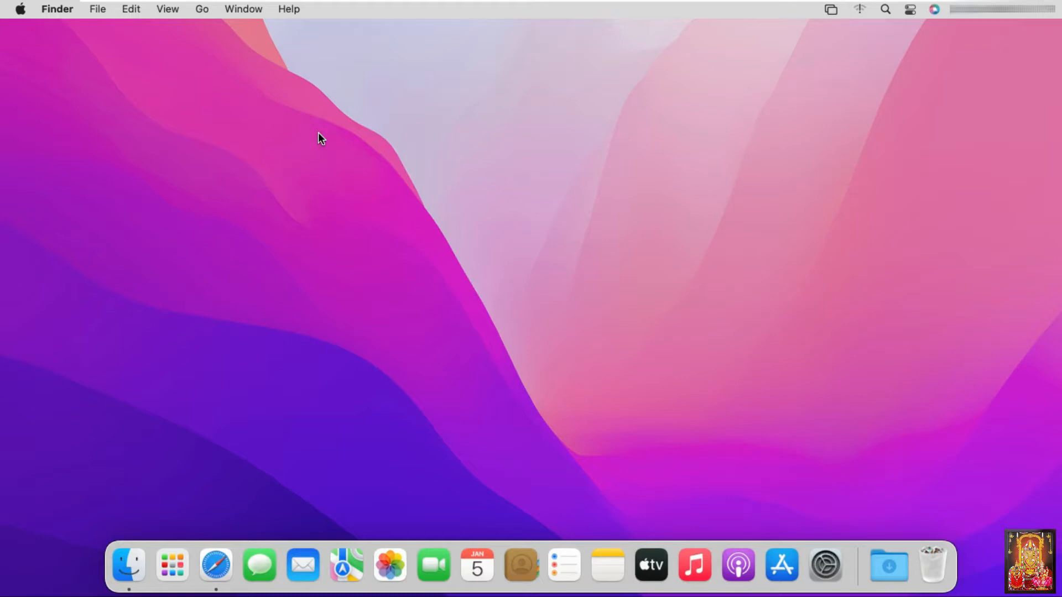
# - Switch to Safari and open google.com
pyautogui.click(211, 560)
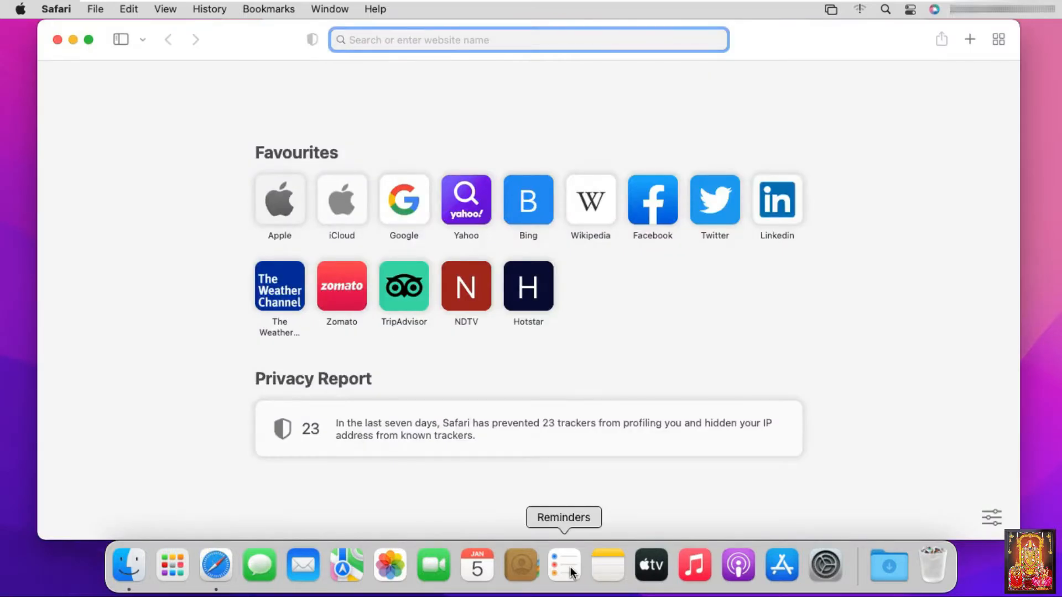
pyautogui.write('googl')
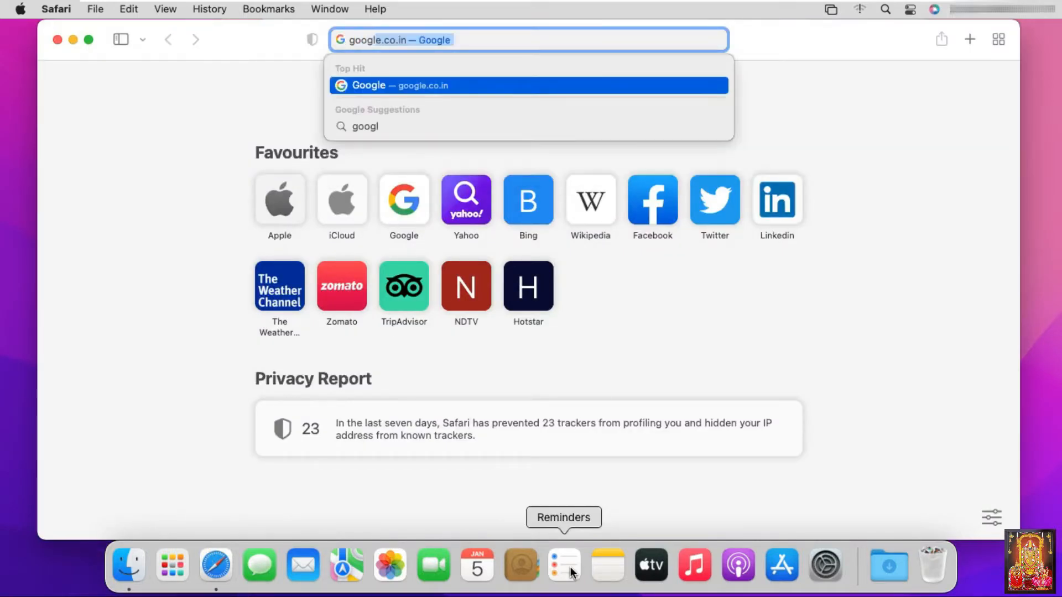
pyautogui.write('e.com')
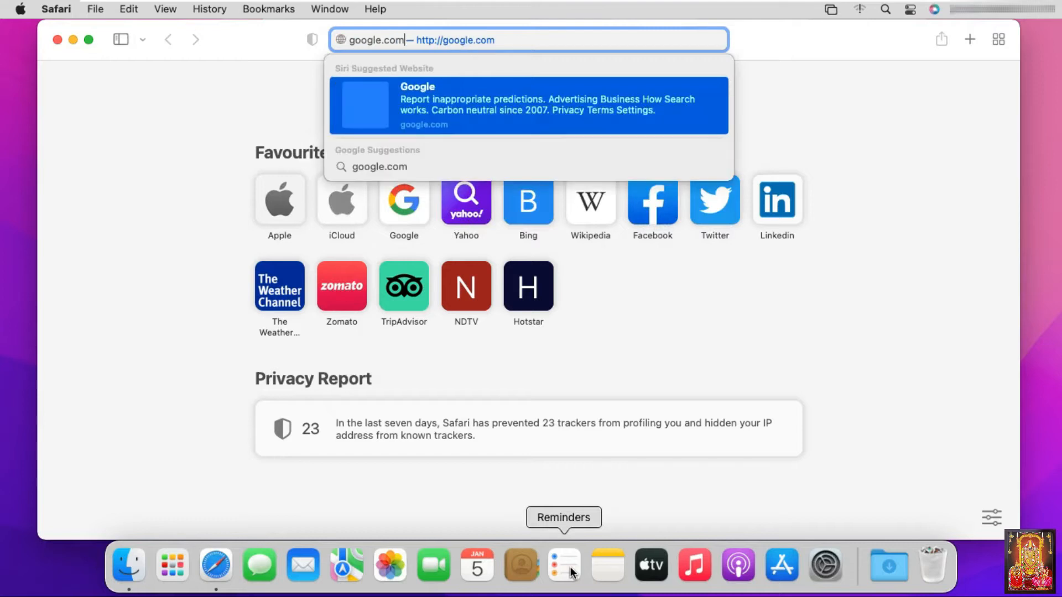
pyautogui.press('Return')
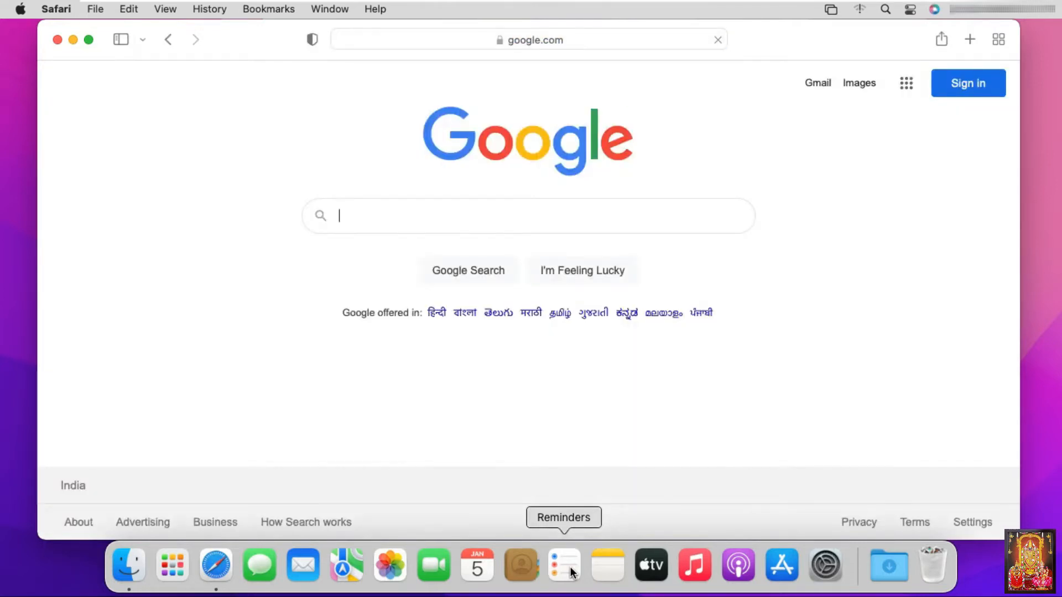
# - Search Google for "download crossover for mac" and open the CodeWeavers download page from the results
pyautogui.write('download ')
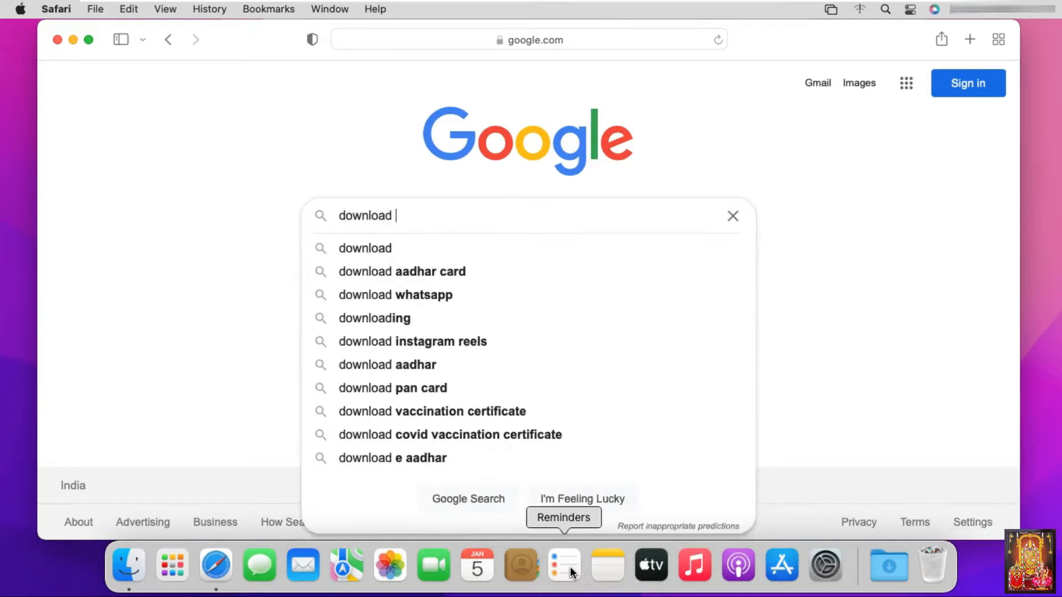
pyautogui.write('cross')
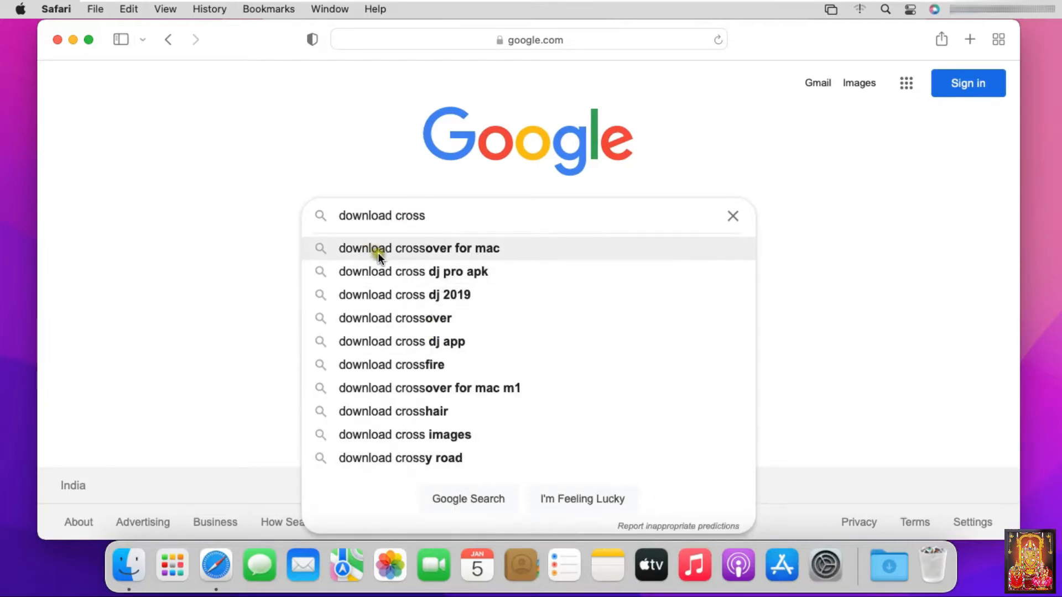
pyautogui.click(483, 254)
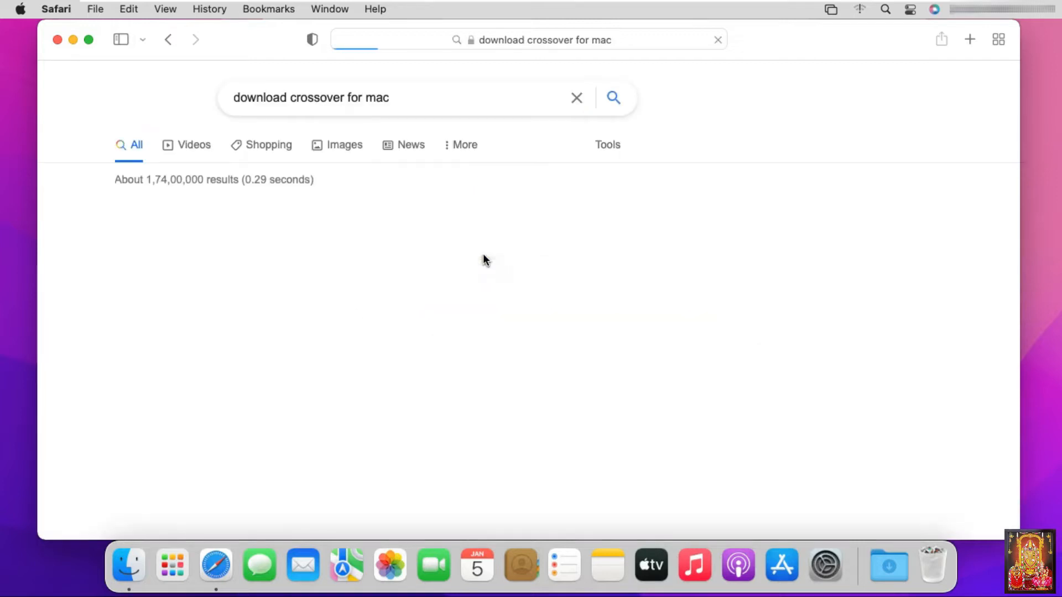
pyautogui.click(308, 231)
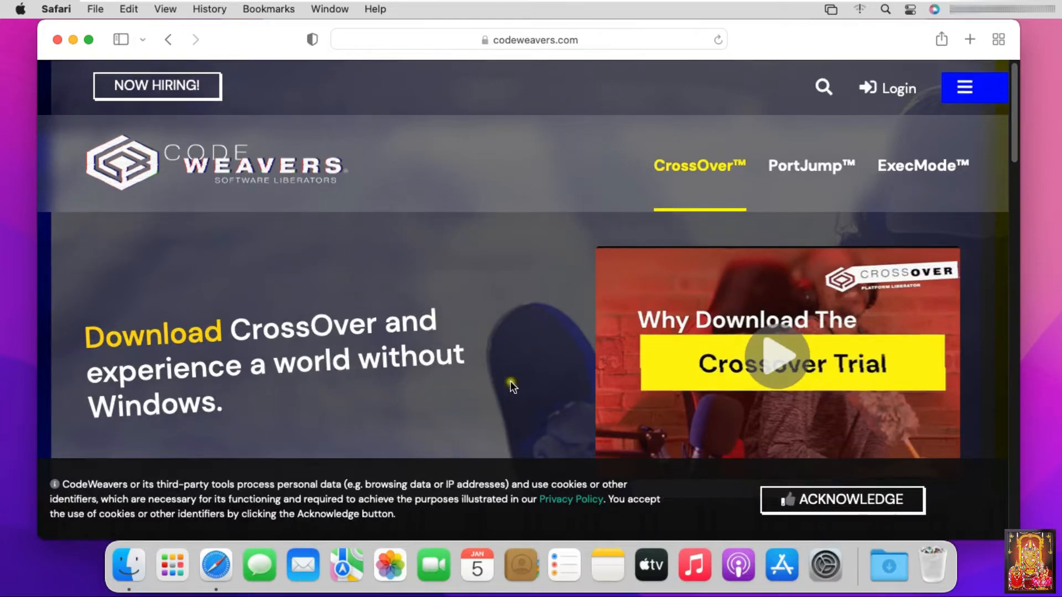
# - Fill in the CrossOver macOS trial form with the name "Student" and the contact's e-mail address
pyautogui.scroll(-2, 399, 354)
pyautogui.scroll(-1, 379, 365)
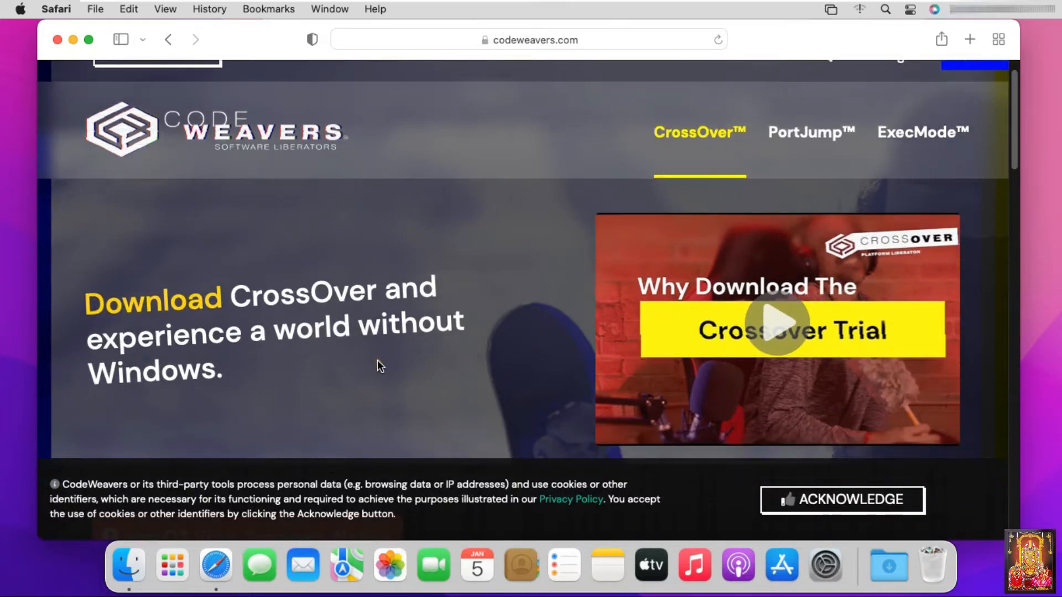
pyautogui.scroll(-5, 378, 366)
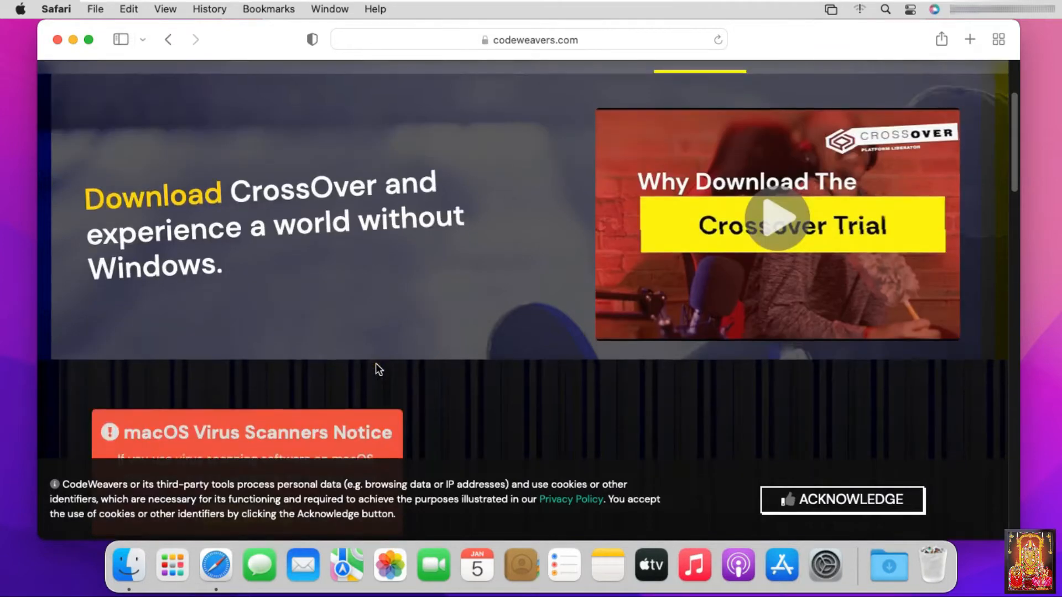
pyautogui.scroll(-10, 378, 369)
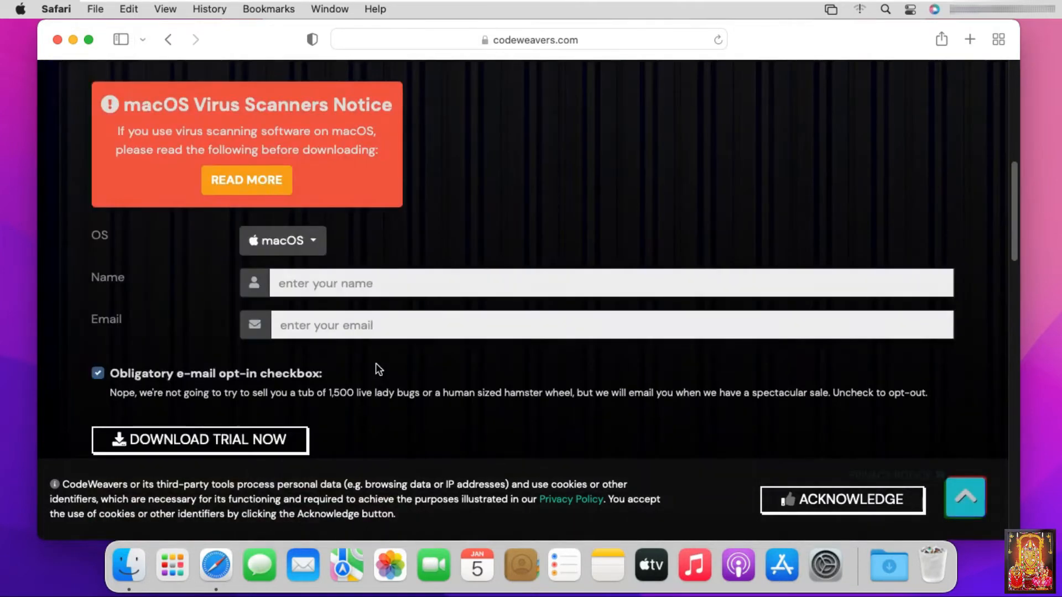
pyautogui.click(309, 276)
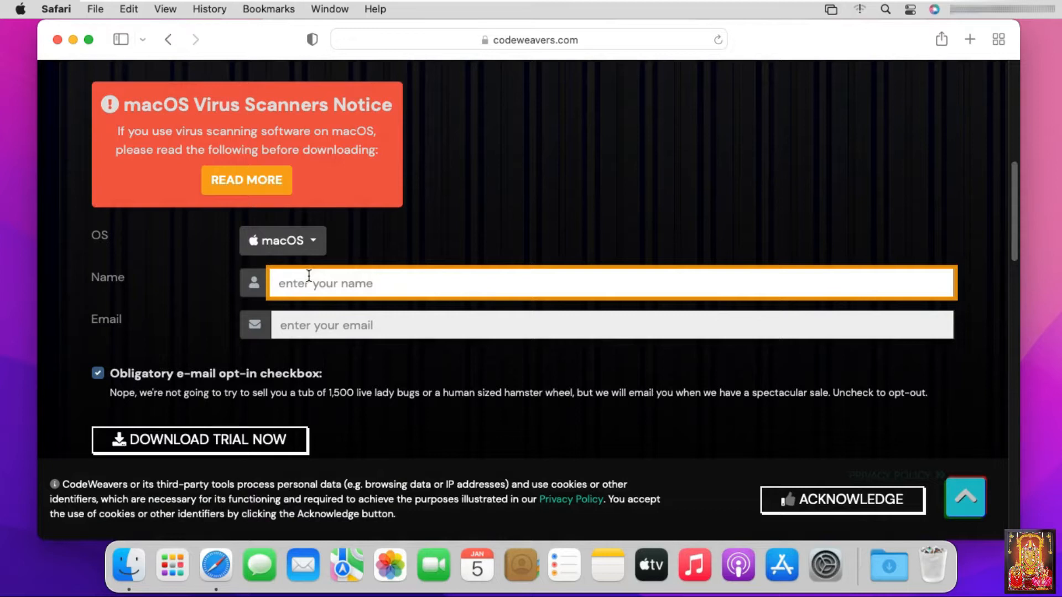
pyautogui.write('Student')
pyautogui.press('Tab')
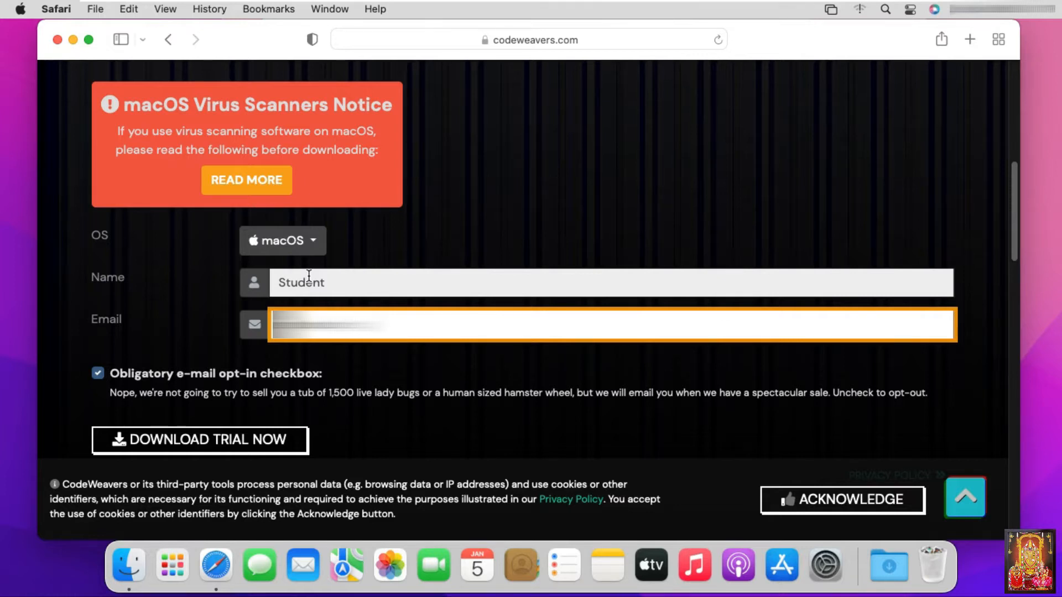
pyautogui.write('********')
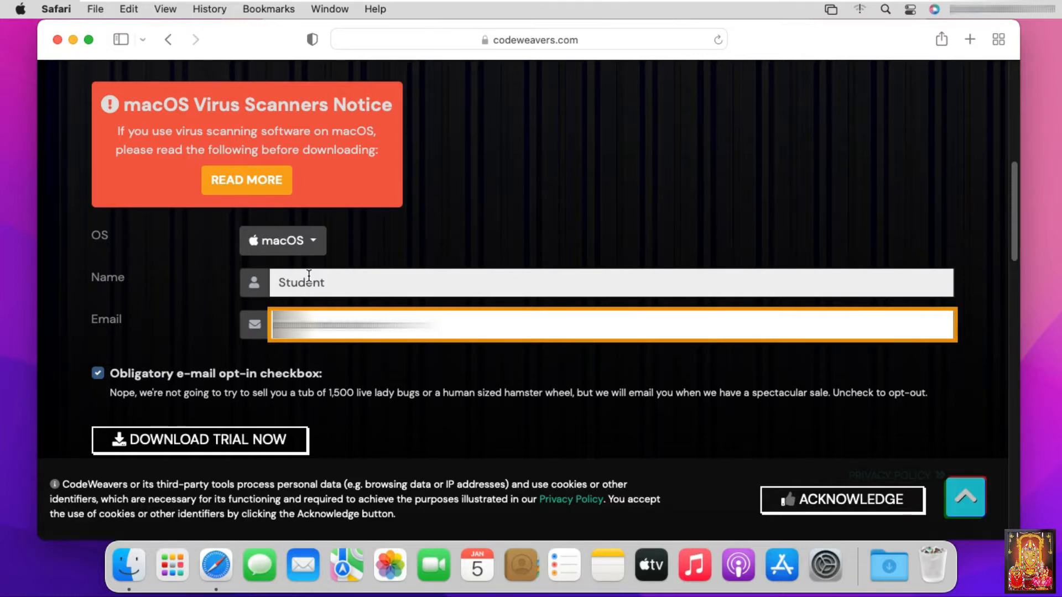
pyautogui.click(213, 440)
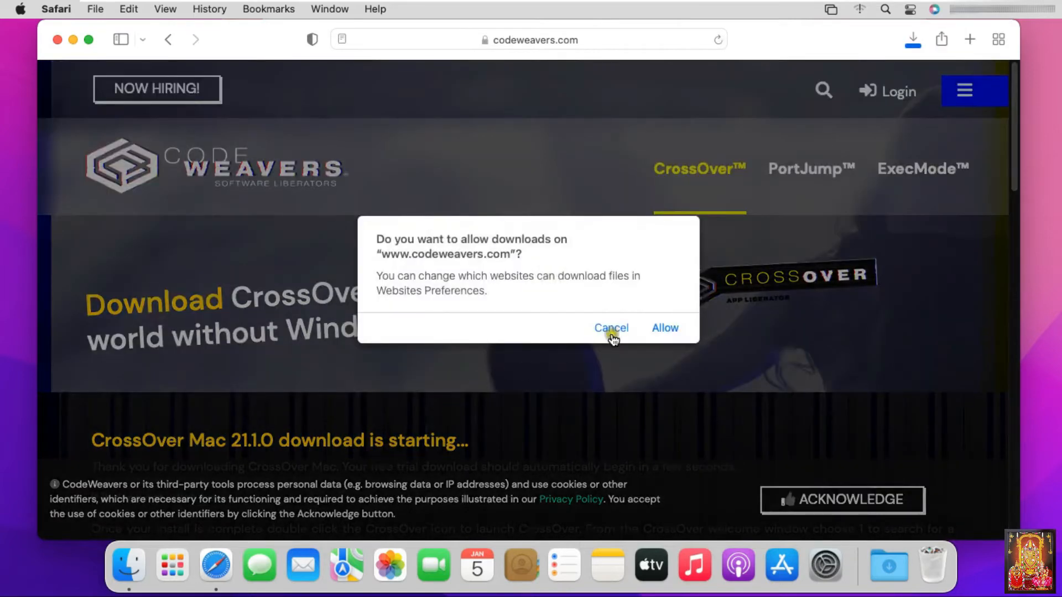
pyautogui.click(664, 328)
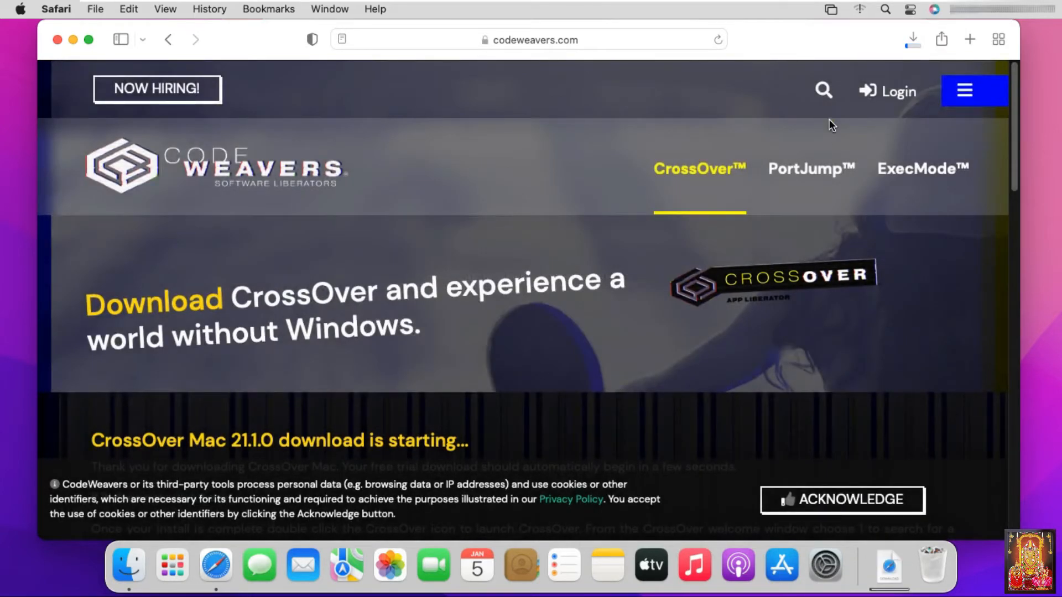
pyautogui.click(912, 45)
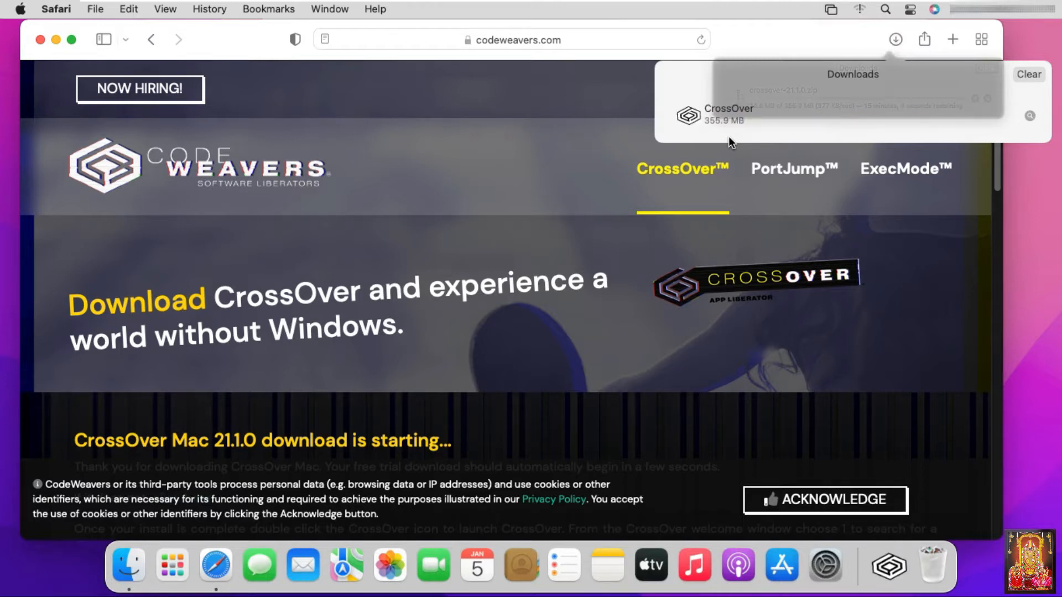
pyautogui.click(672, 88)
pyautogui.click(1028, 116)
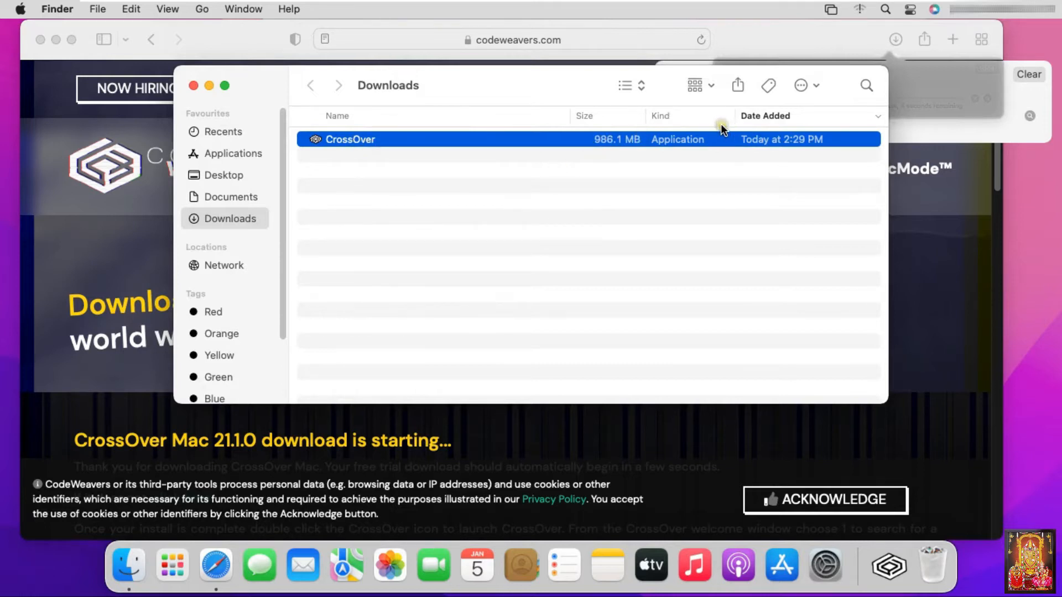
# - Close the browser window, launch CrossOver from the Downloads folder without moving it to Applications, and start the trial
pyautogui.click(42, 39)
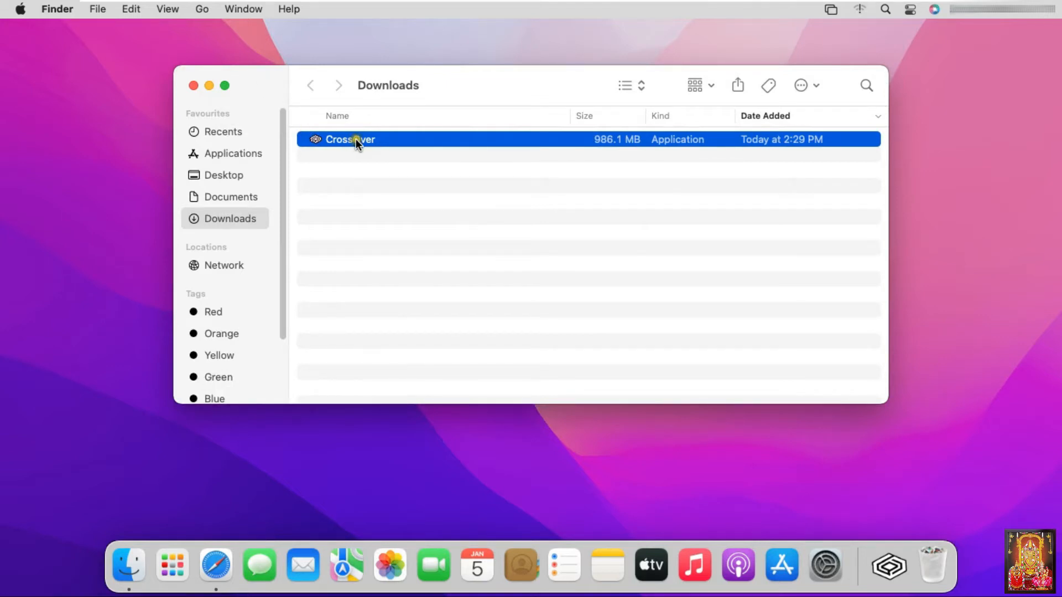
pyautogui.rightClick(356, 139)
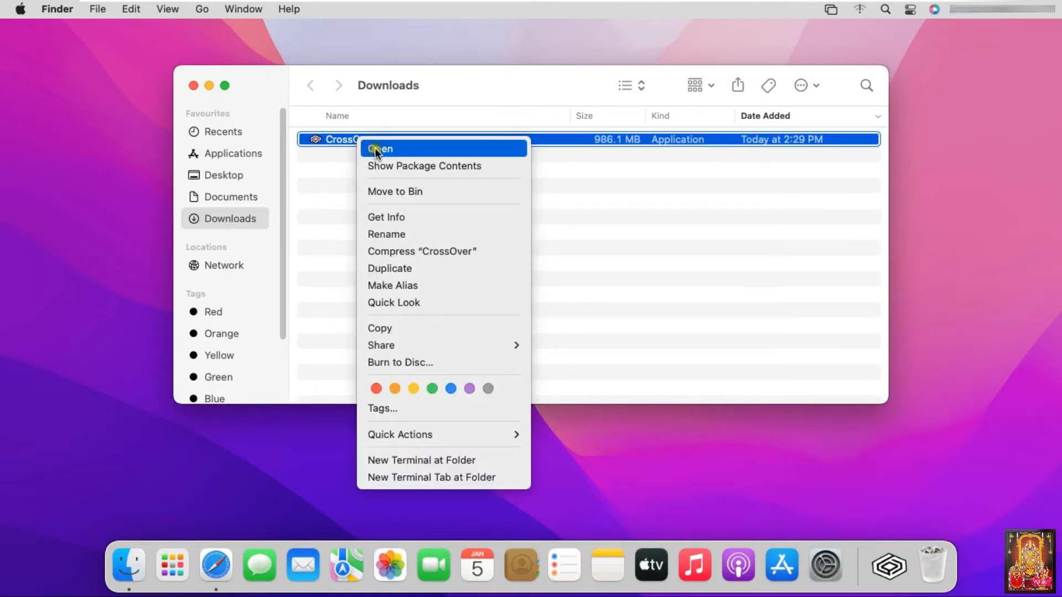
pyautogui.click(374, 148)
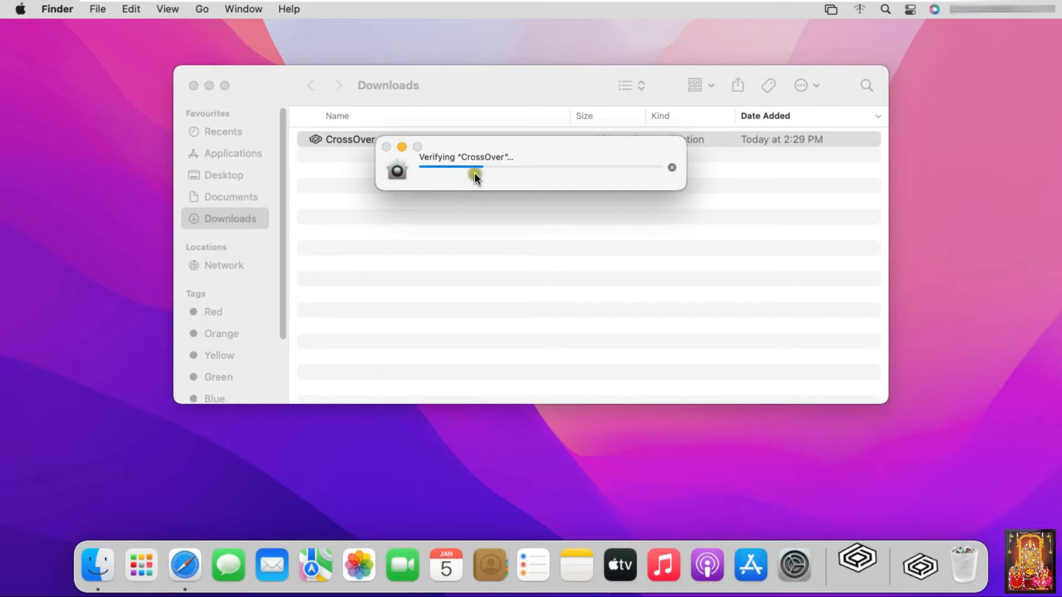
pyautogui.click(513, 145)
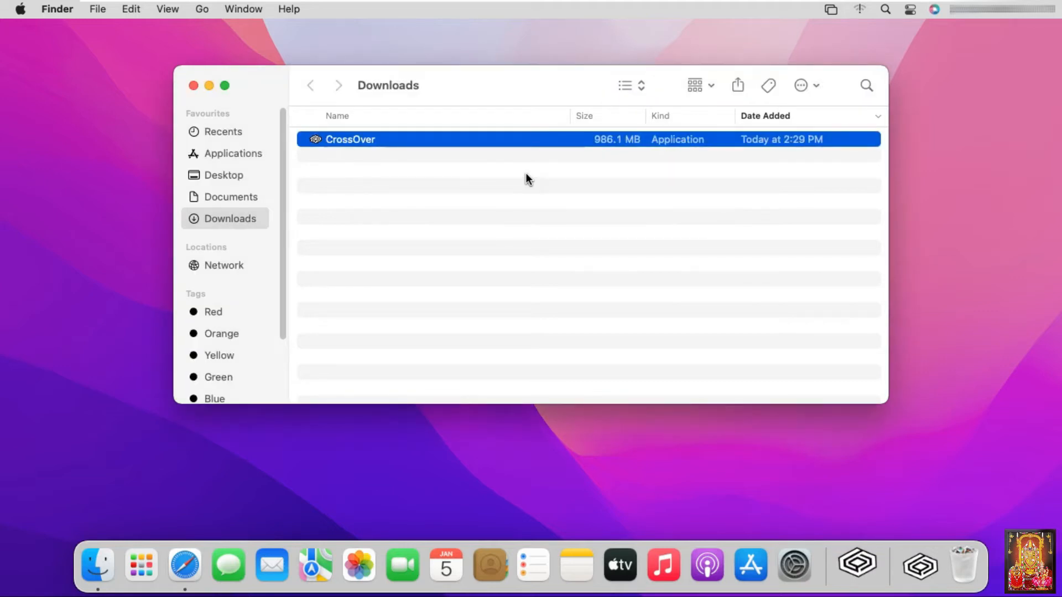
pyautogui.click(534, 273)
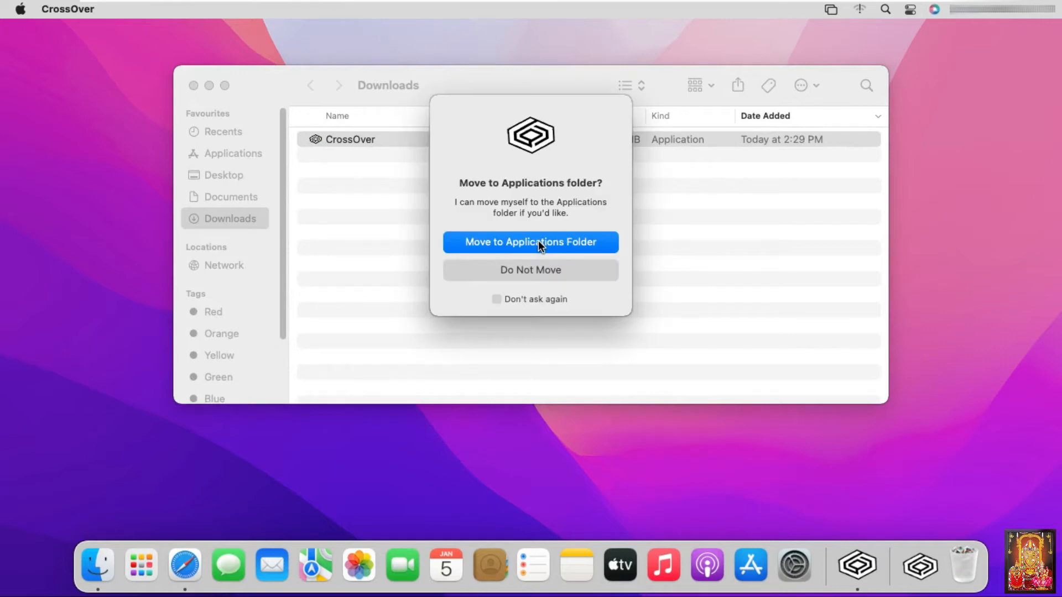
pyautogui.click(520, 270)
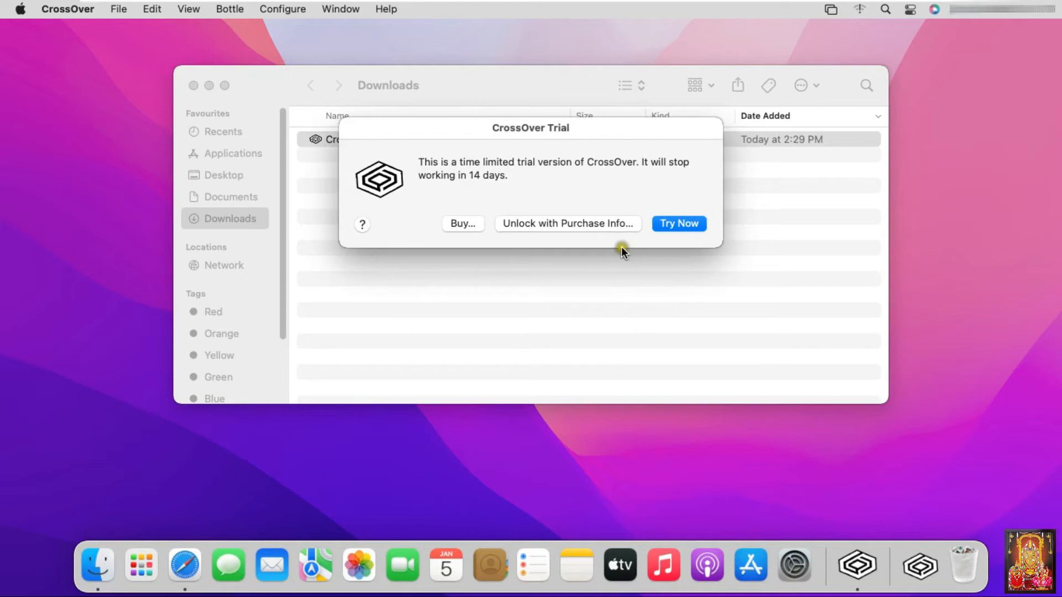
pyautogui.click(677, 223)
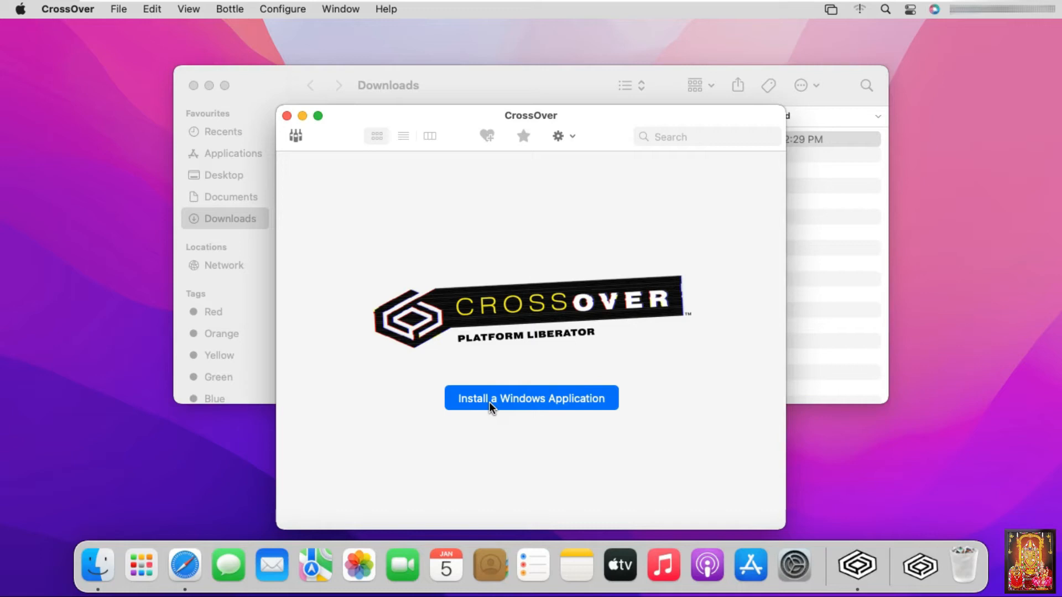
# - Close the CrossOver window and the Downloads folder window
pyautogui.click(286, 117)
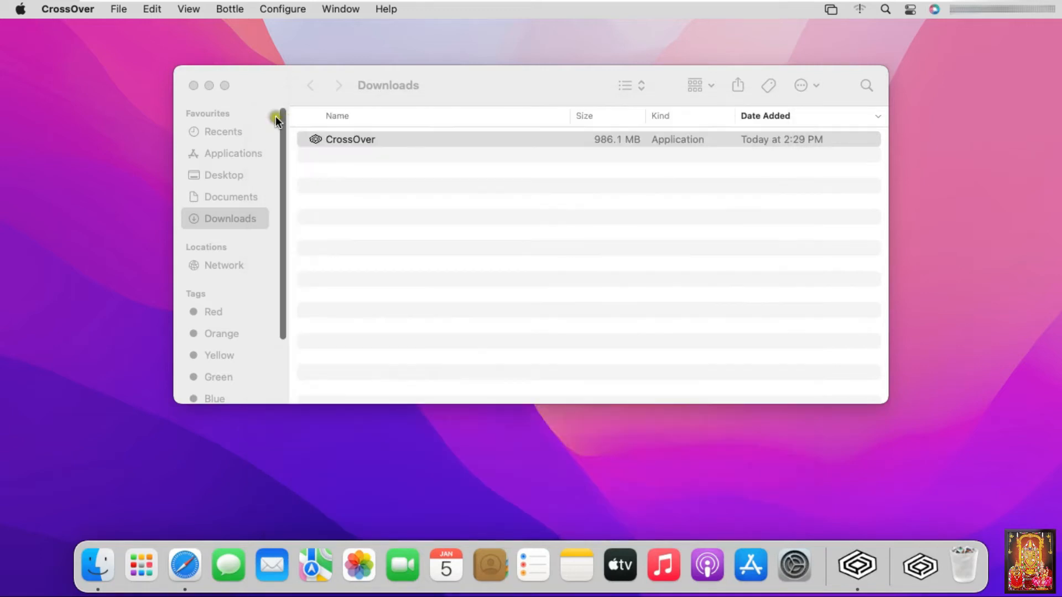
pyautogui.click(194, 85)
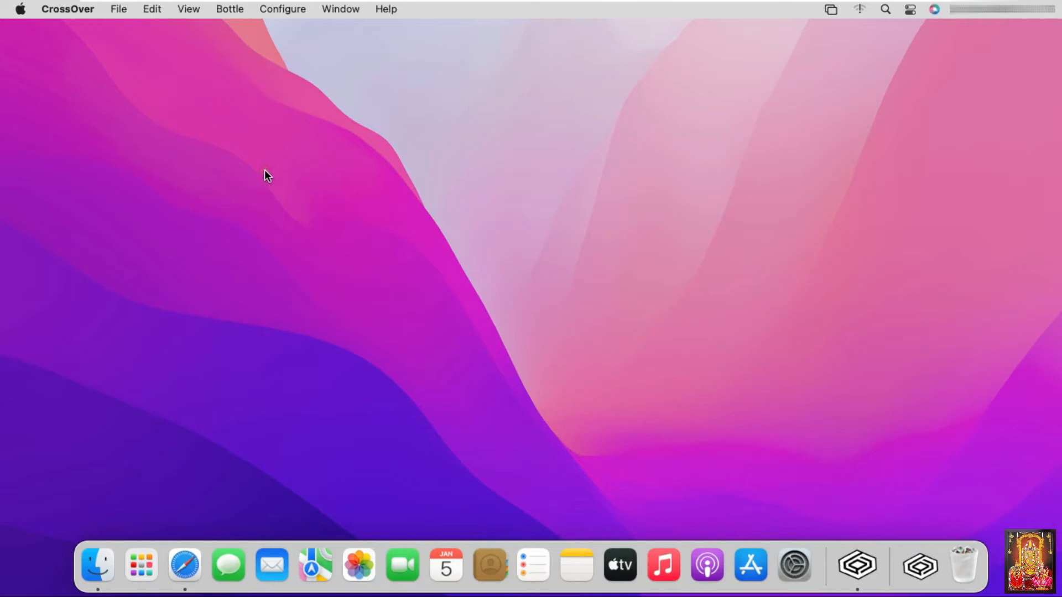
# - Open google.com in Safari and search for "download tally erp 9 free"
pyautogui.click(185, 565)
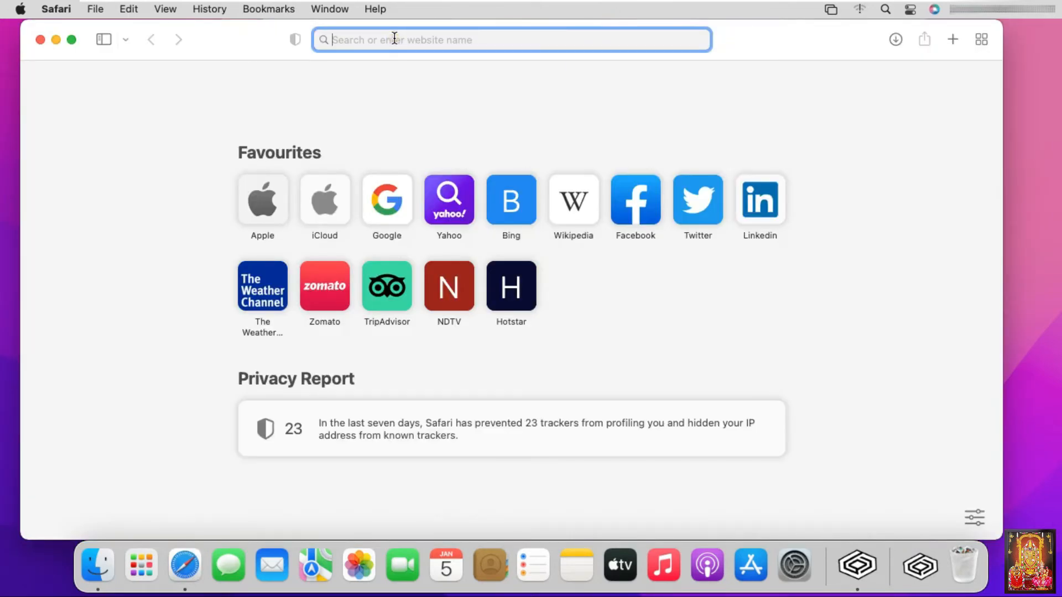
pyautogui.write('goog')
pyautogui.press('Return')
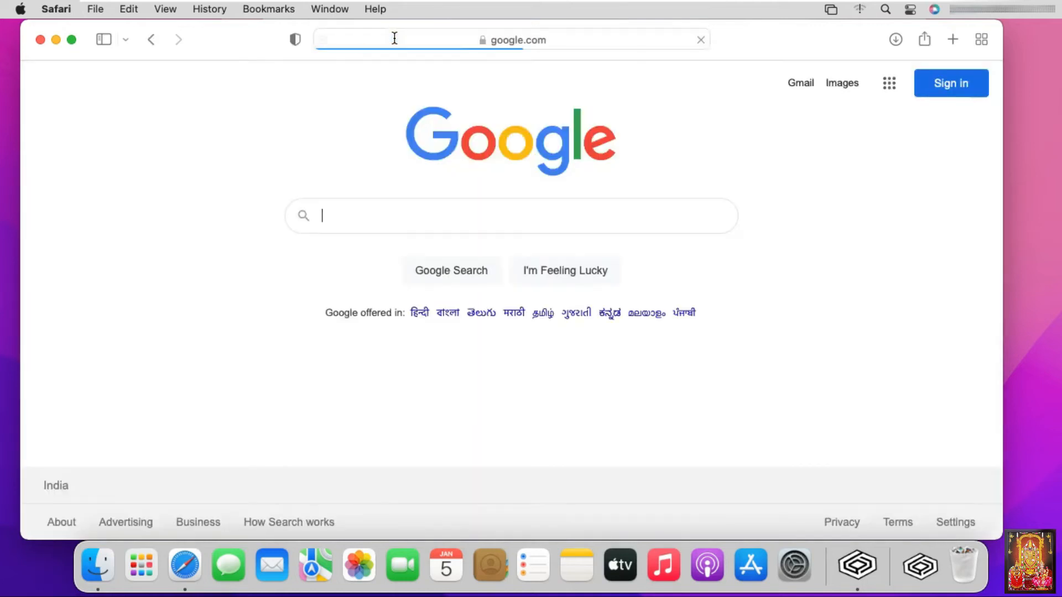
pyautogui.write('downloa')
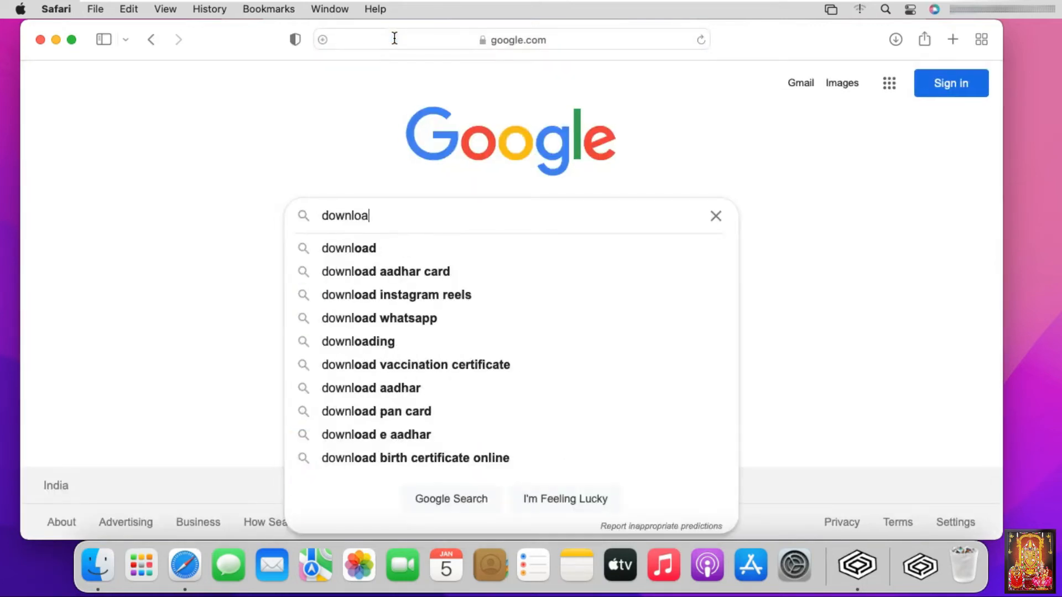
pyautogui.write('d tally')
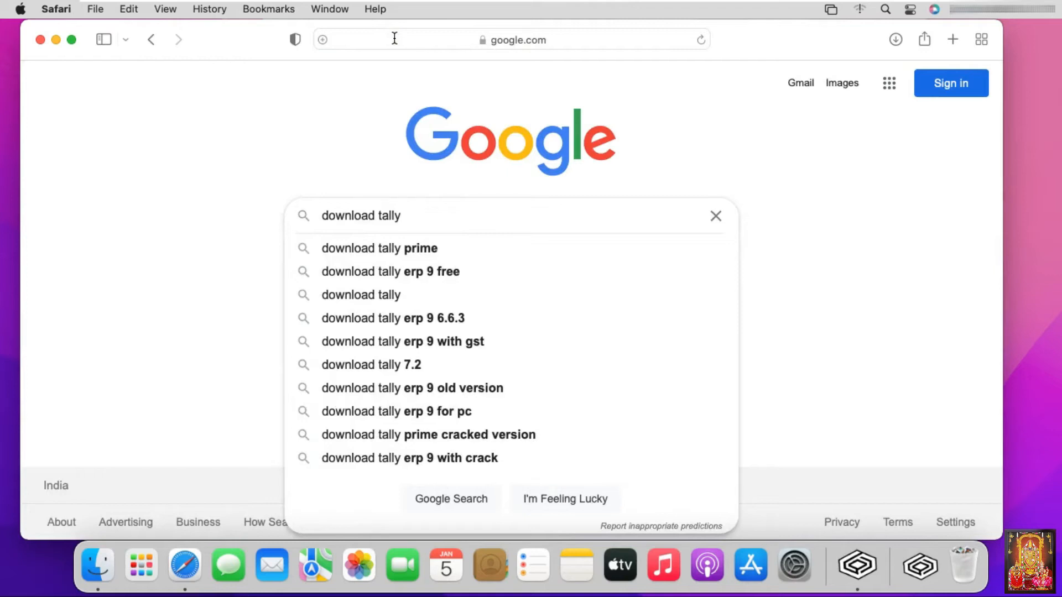
pyautogui.click(375, 271)
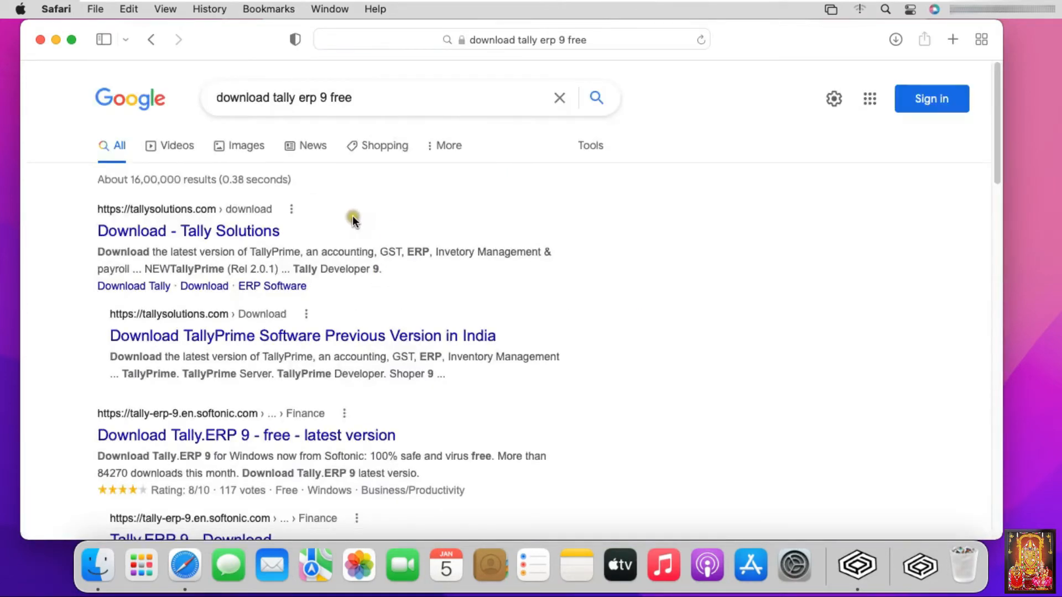
# - Open the Tally Solutions download page from the search results and go to its previous versions page
pyautogui.click(221, 231)
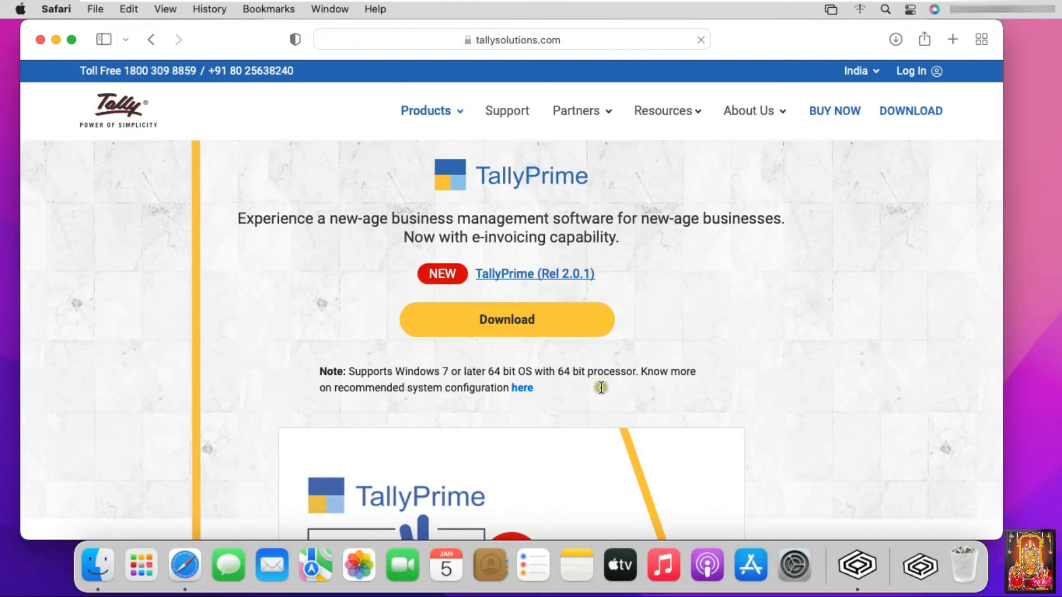
pyautogui.scroll(-4, 599, 387)
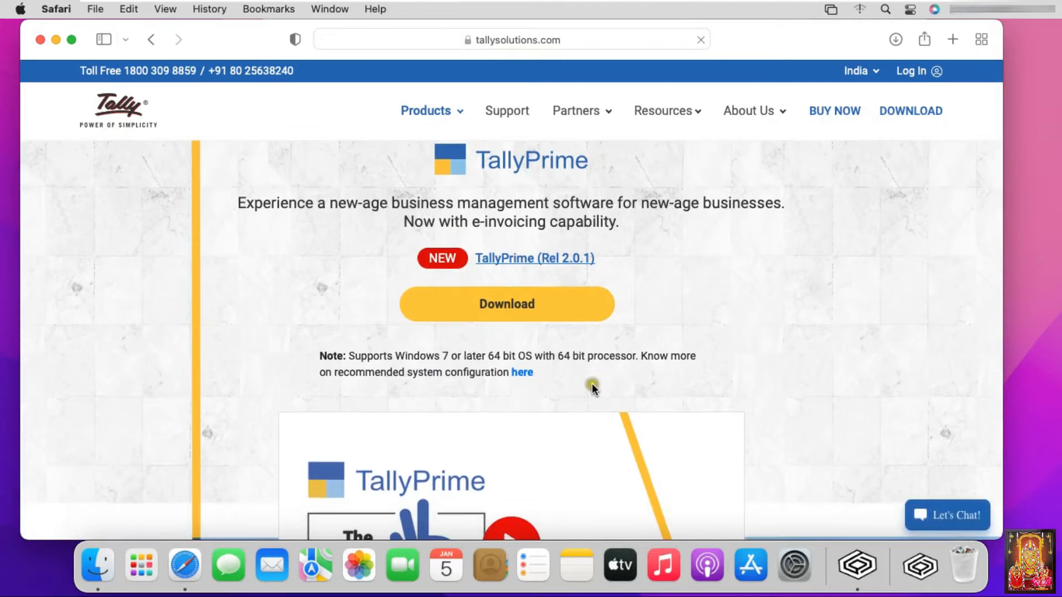
pyautogui.scroll(-15, 544, 369)
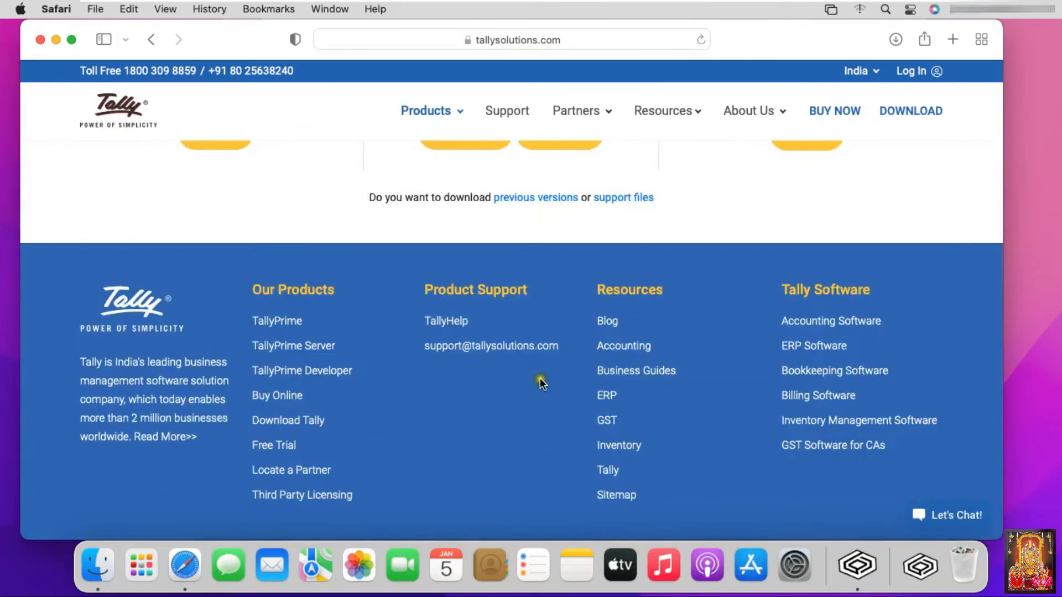
pyautogui.click(516, 198)
# - Choose Tally.ERP 9 Release 6.6.3 | 13-Jul-2020 as the previous version to install
pyautogui.scroll(-1, 520, 299)
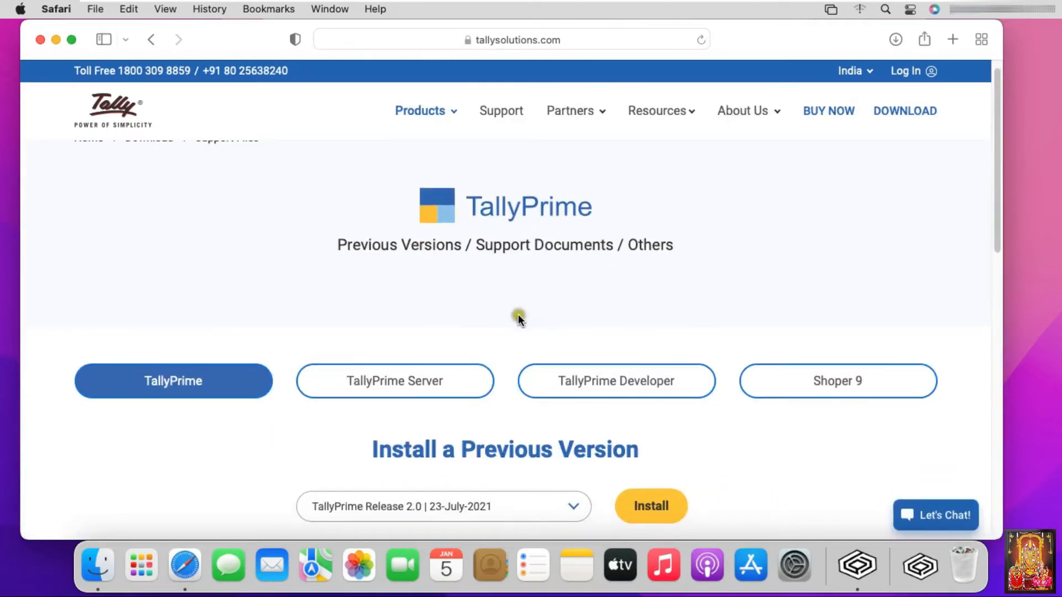
pyautogui.click(577, 505)
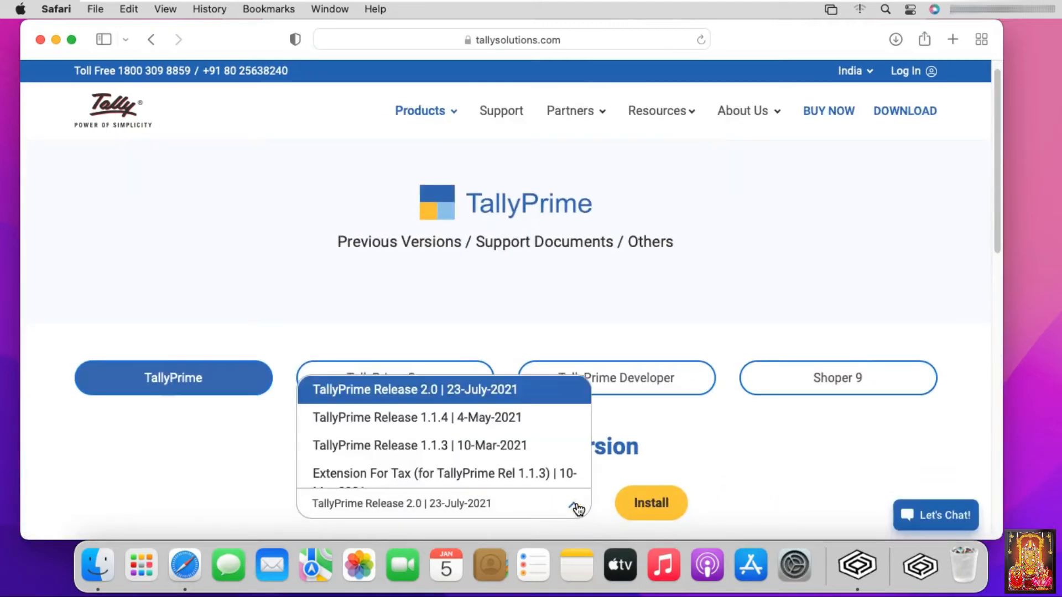
pyautogui.scroll(-1, 409, 436)
pyautogui.scroll(-2, 402, 437)
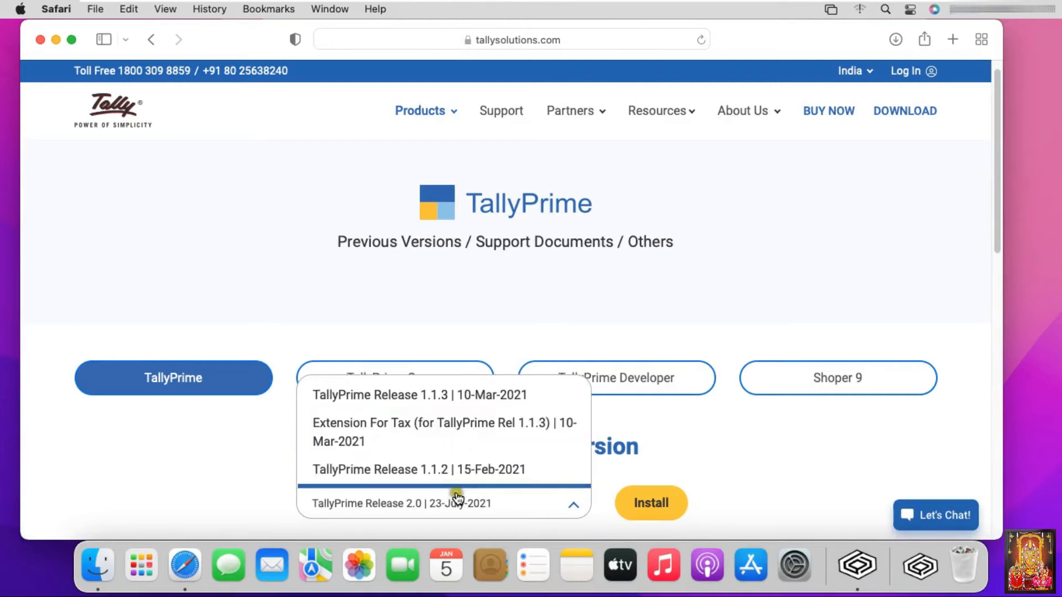
pyautogui.scroll(-1, 471, 463)
pyautogui.scroll(-2, 470, 462)
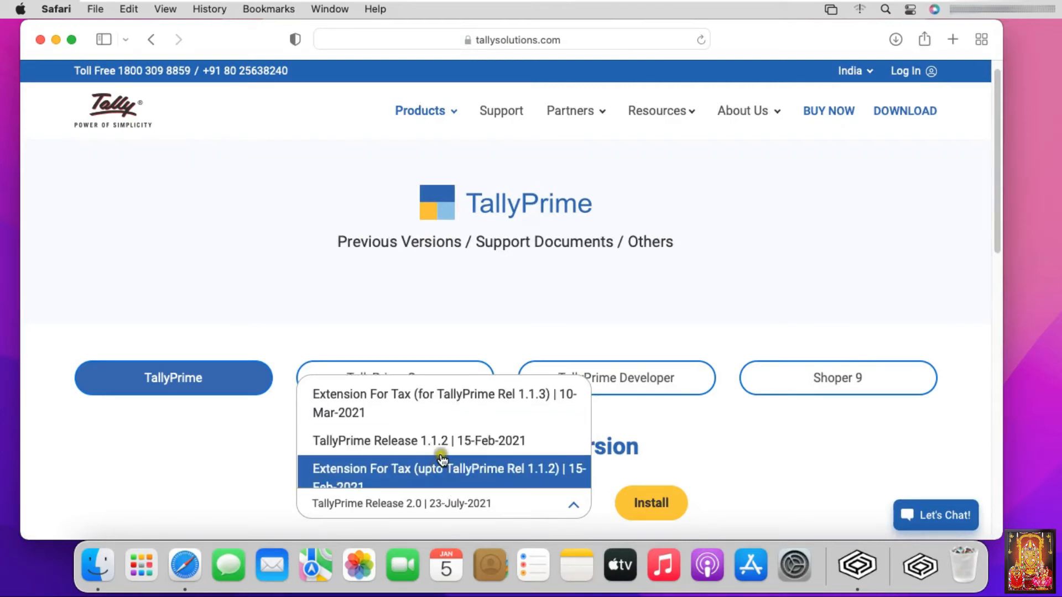
pyautogui.scroll(-3, 440, 445)
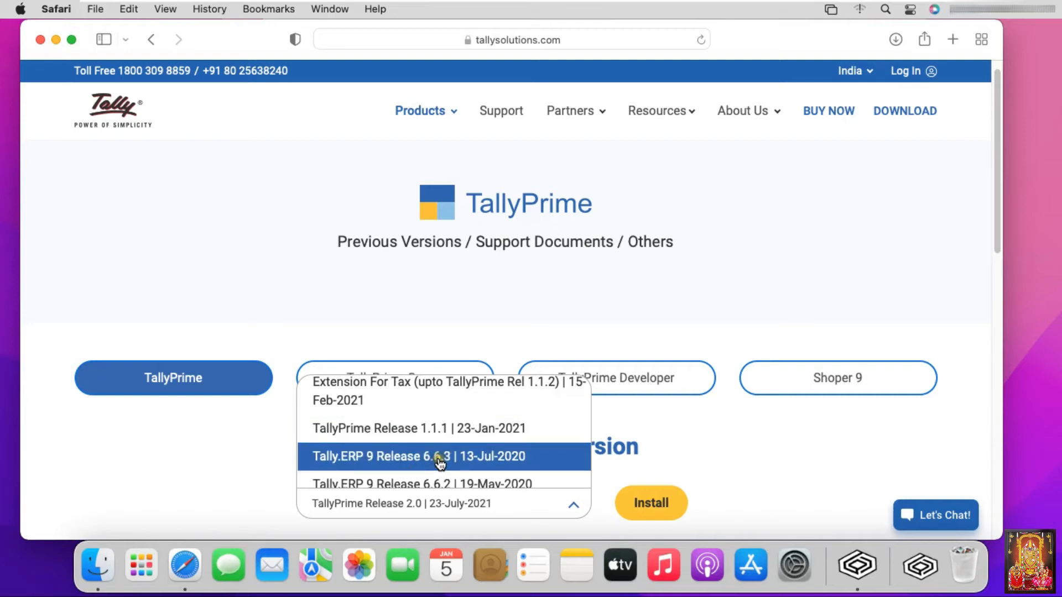
pyautogui.click(440, 462)
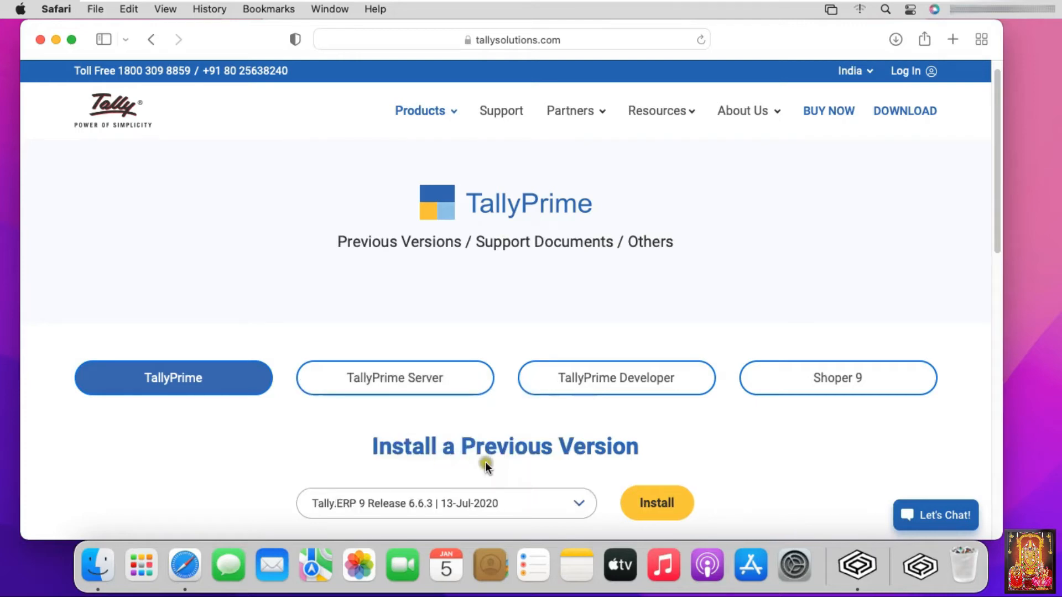
# - Download the selected release's installer, allowing downloads on tallysolutions.com, check the downloads list, and close the browser window
pyautogui.click(648, 505)
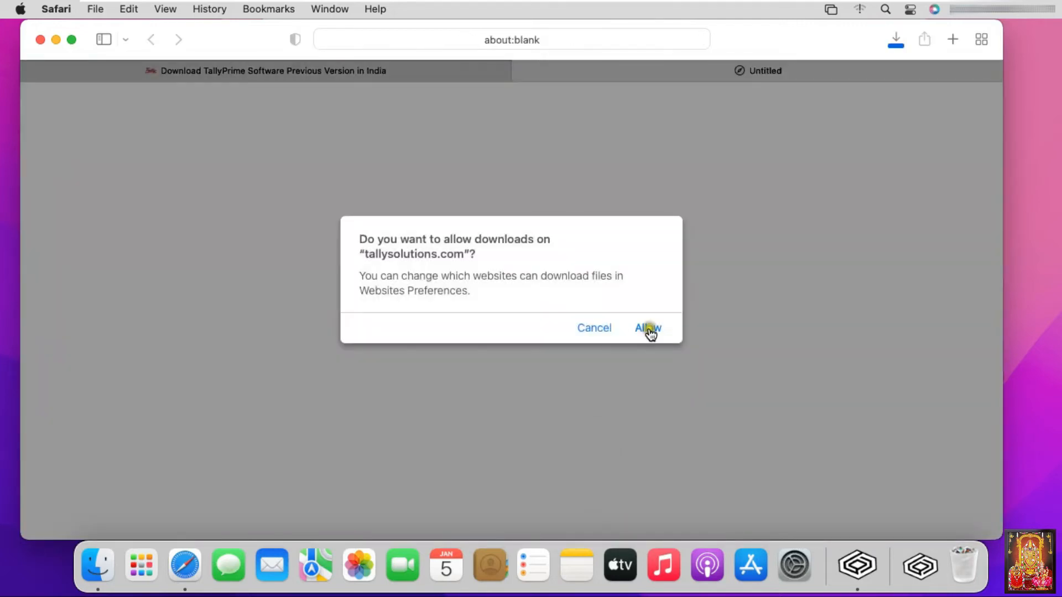
pyautogui.click(648, 328)
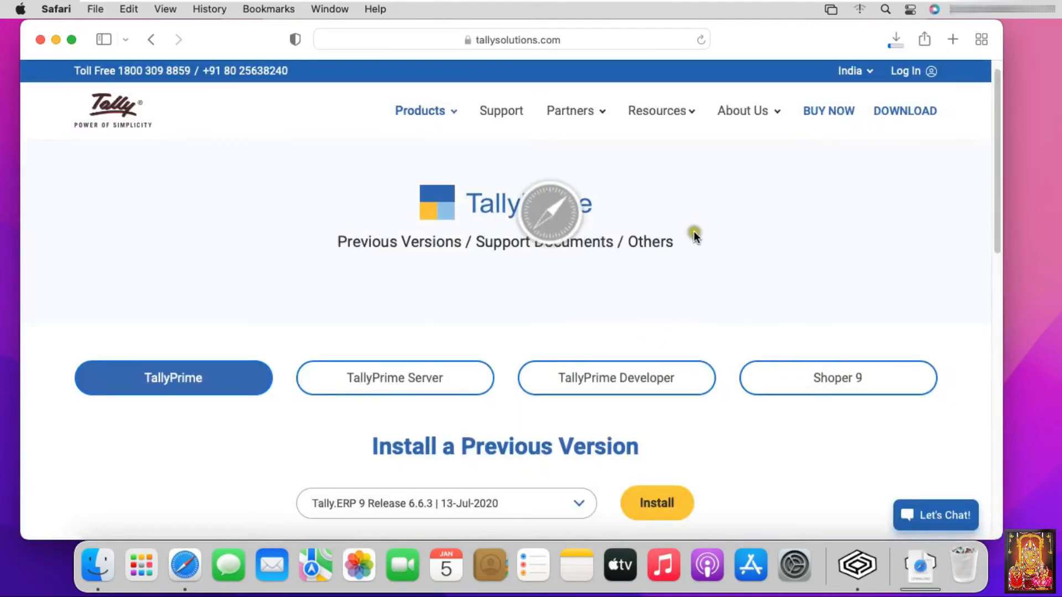
pyautogui.click(896, 42)
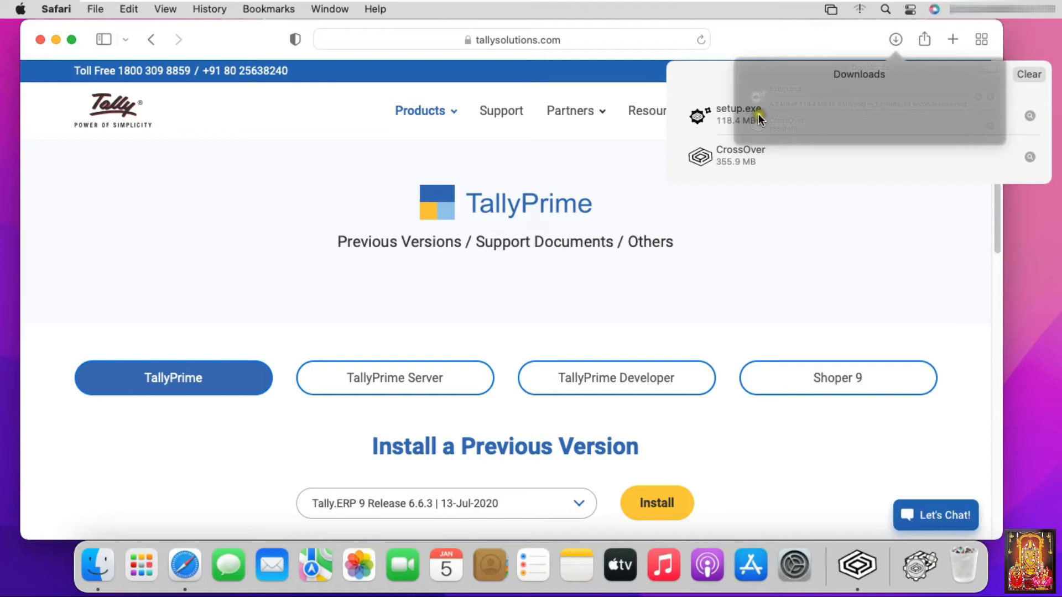
pyautogui.click(38, 44)
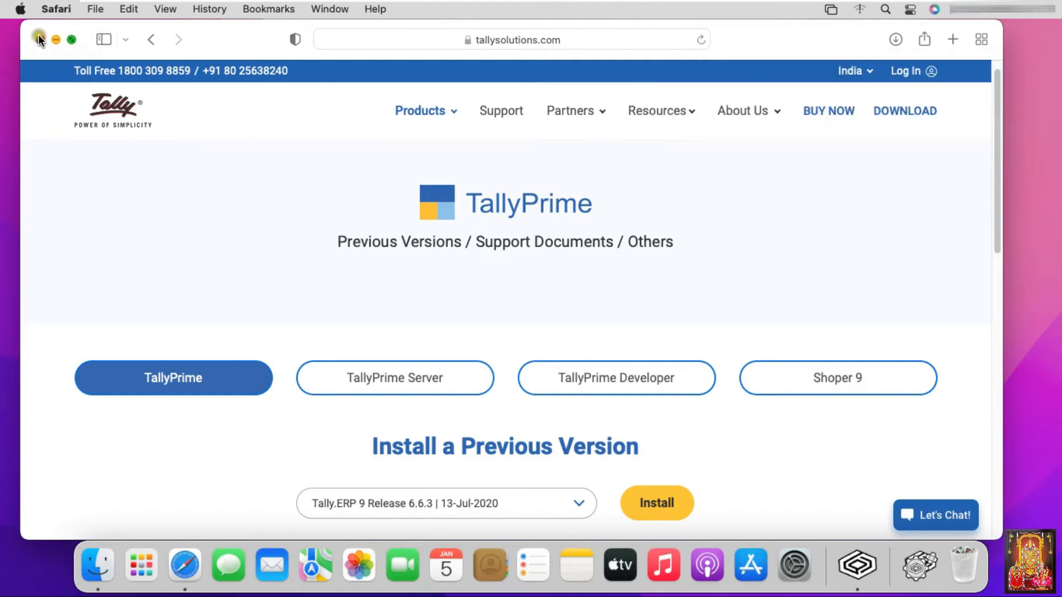
pyautogui.click(38, 39)
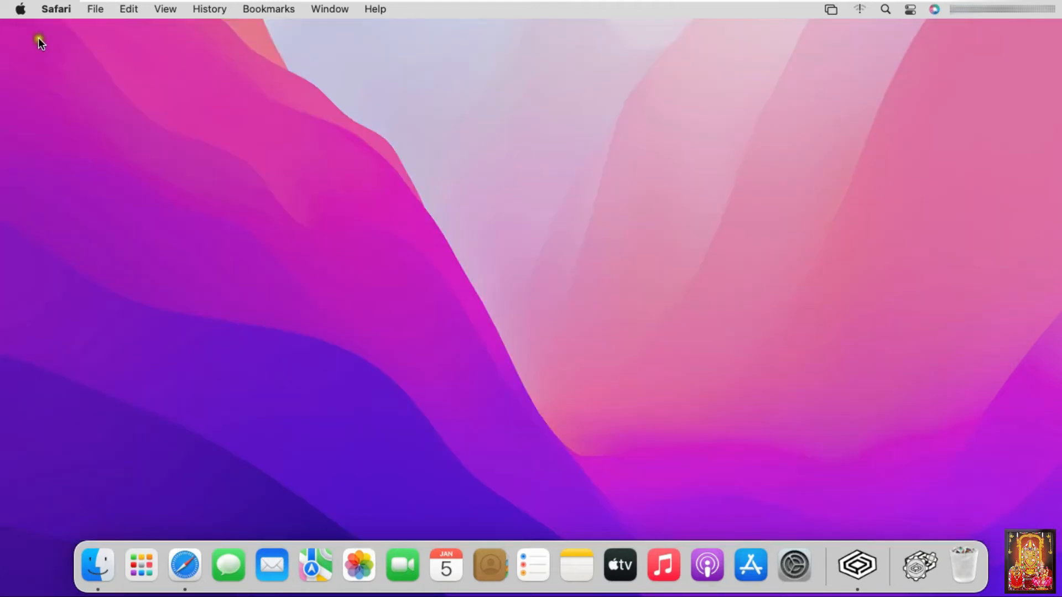
# - Look for setup.exe in the Downloads folder in Finder, and close the folder window
pyautogui.click(94, 572)
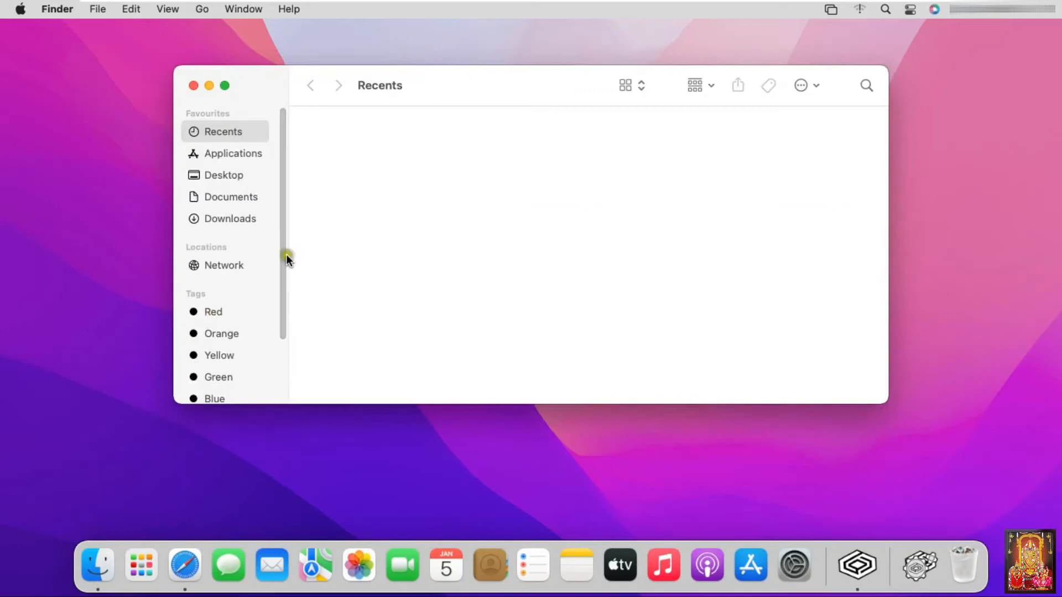
pyautogui.click(230, 216)
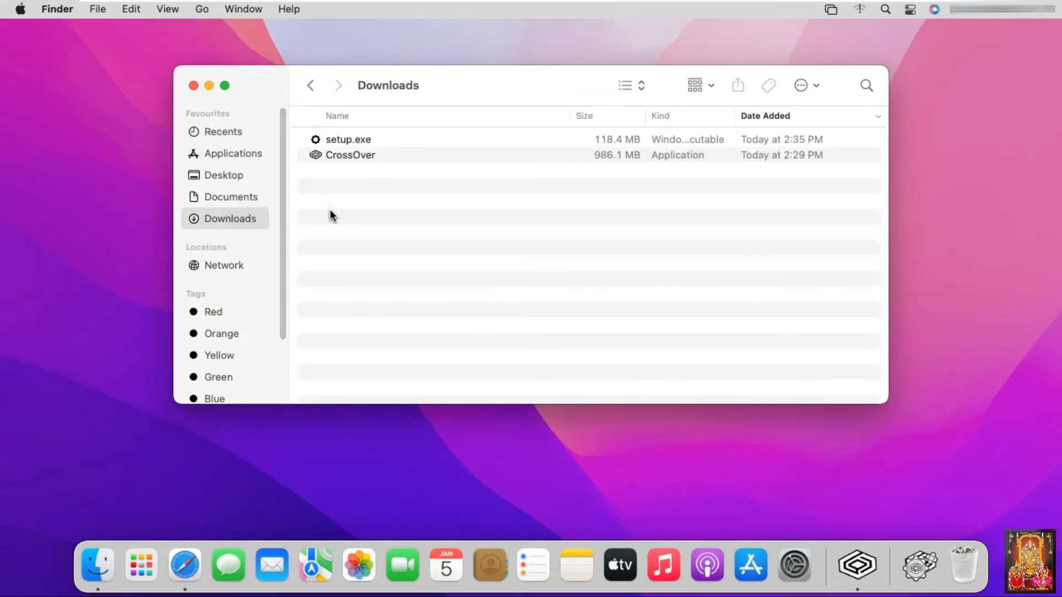
pyautogui.click(347, 138)
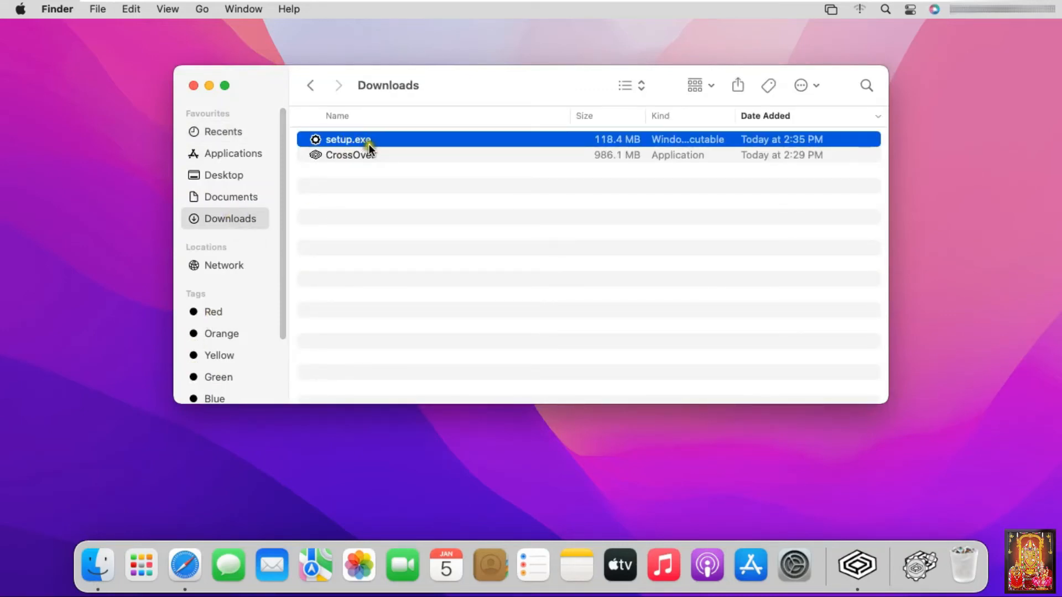
pyautogui.click(195, 85)
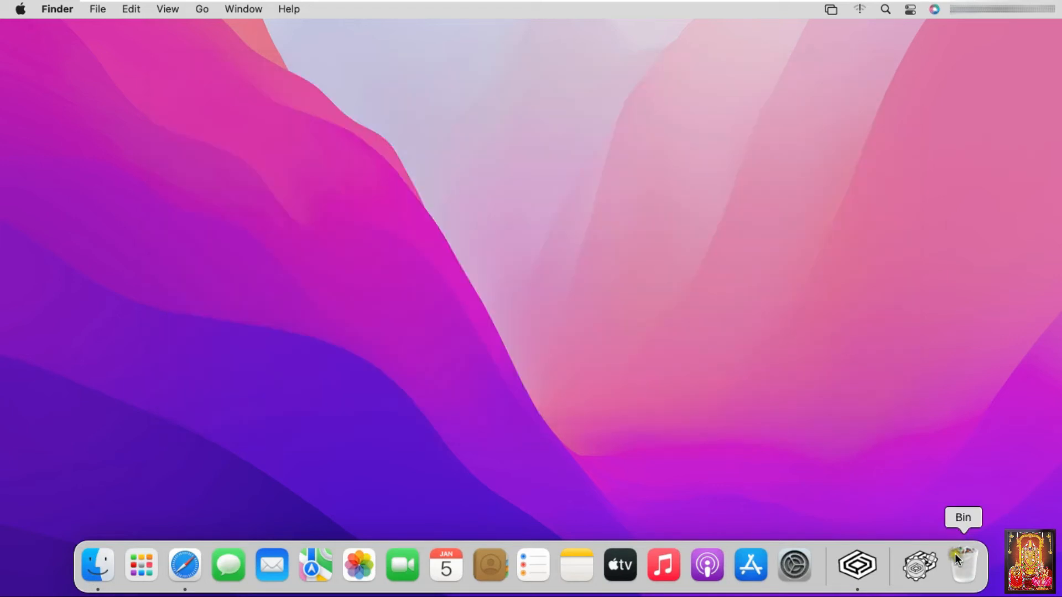
# - Switch to CrossOver, start installing a Windows application, and select Tally 9 by searching for "tally"
pyautogui.click(864, 571)
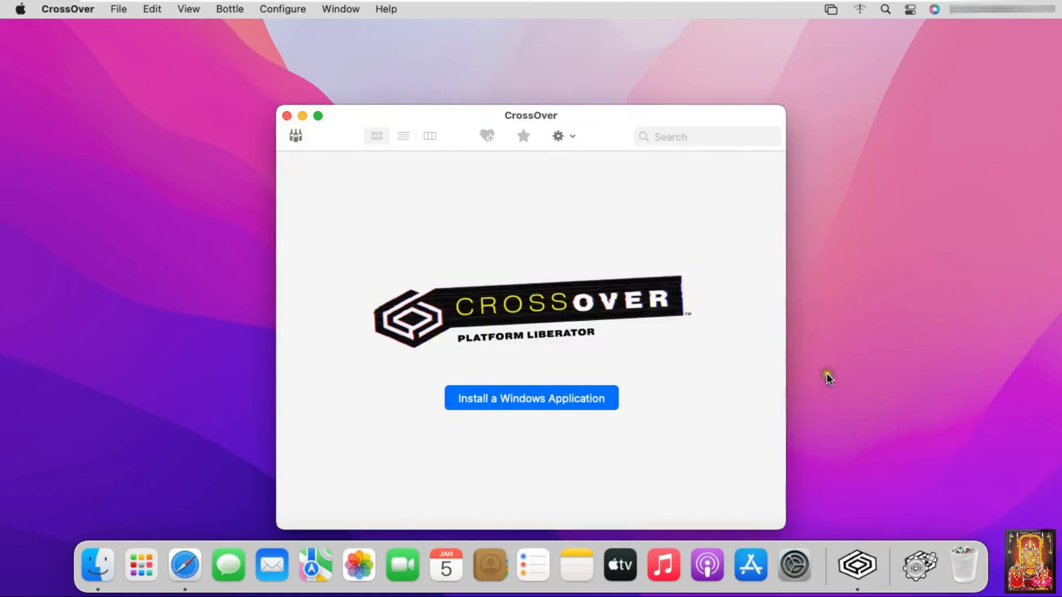
pyautogui.click(526, 398)
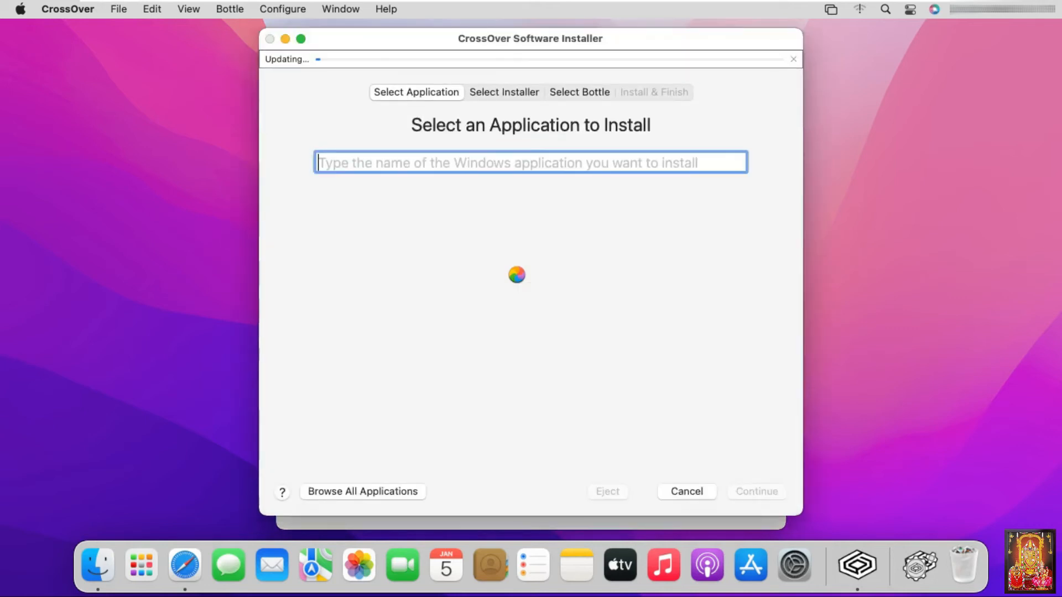
pyautogui.write('tally')
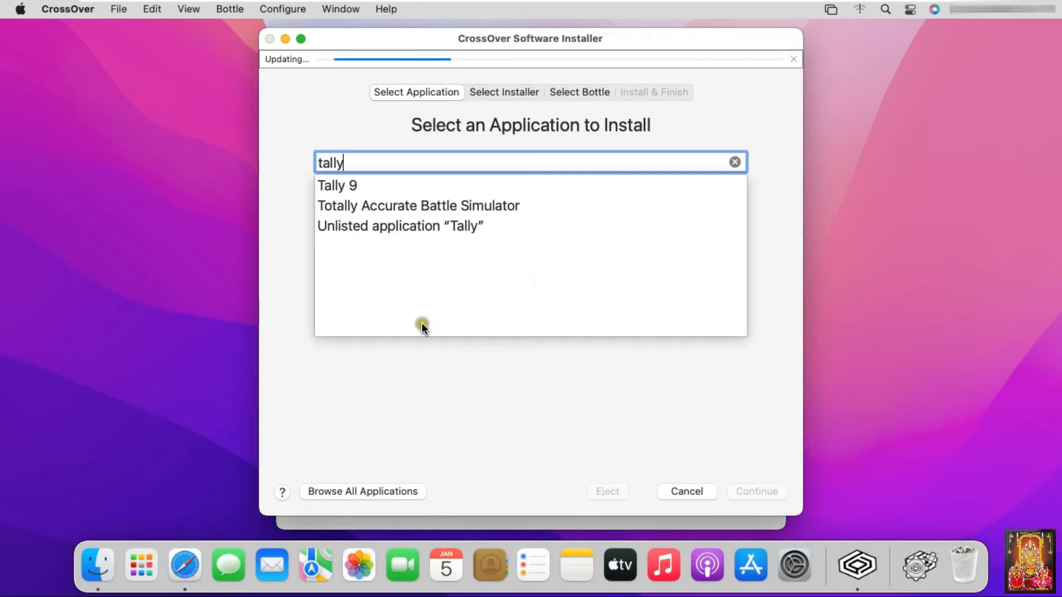
pyautogui.click(363, 190)
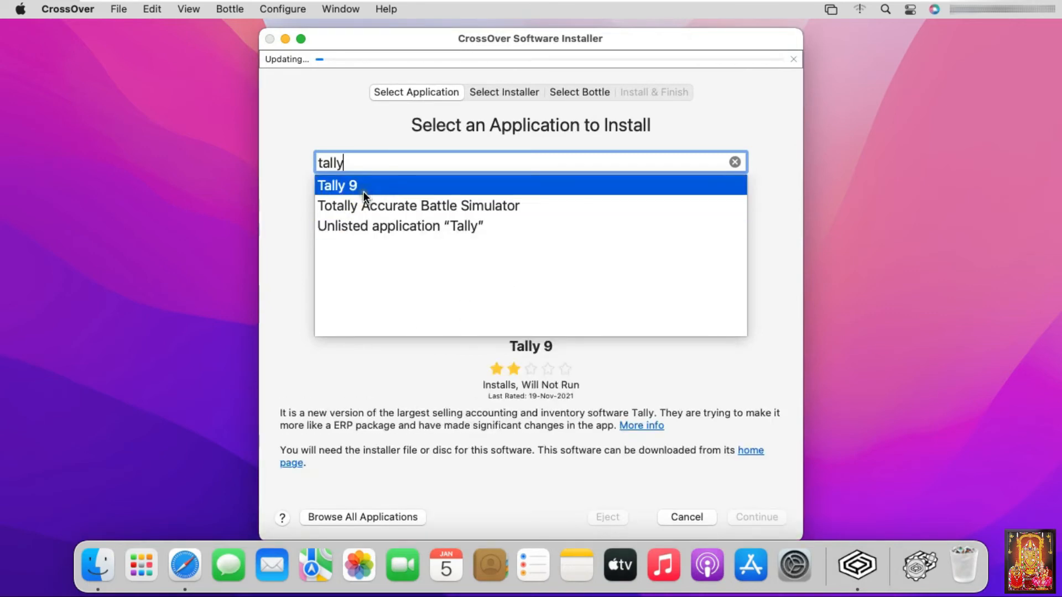
pyautogui.press('Return')
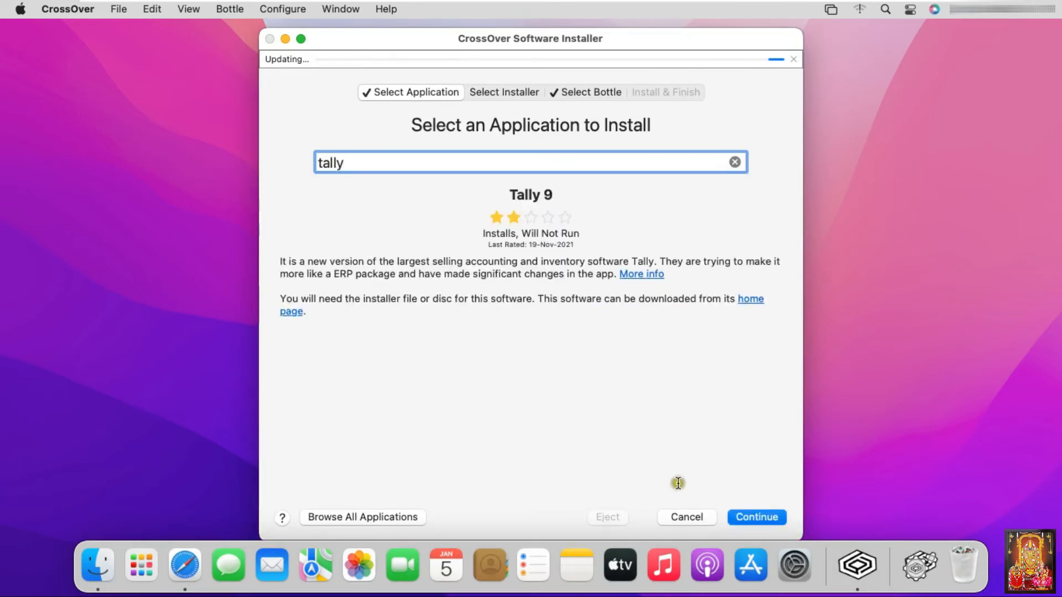
pyautogui.click(755, 516)
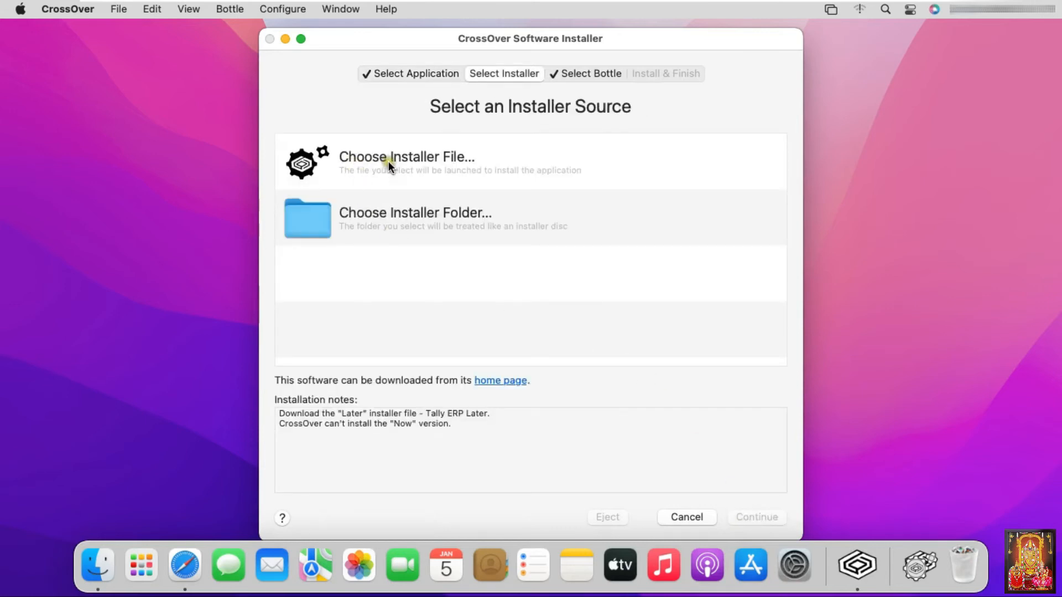
# - Choose setup.exe from the Downloads folder as the installer file and continue to the final installation stage
pyautogui.click(294, 164)
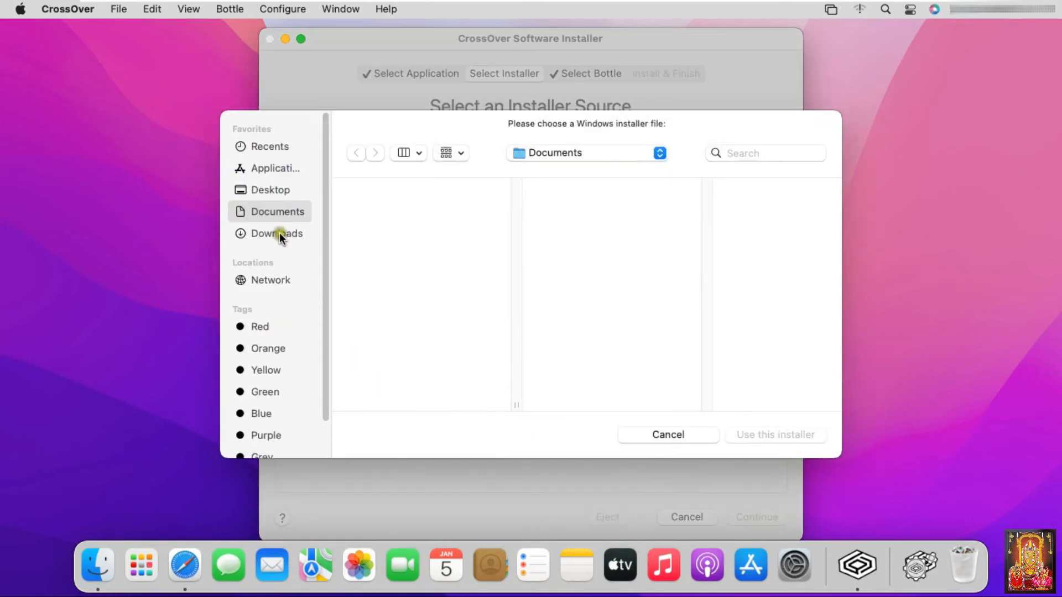
pyautogui.click(279, 233)
pyautogui.click(418, 213)
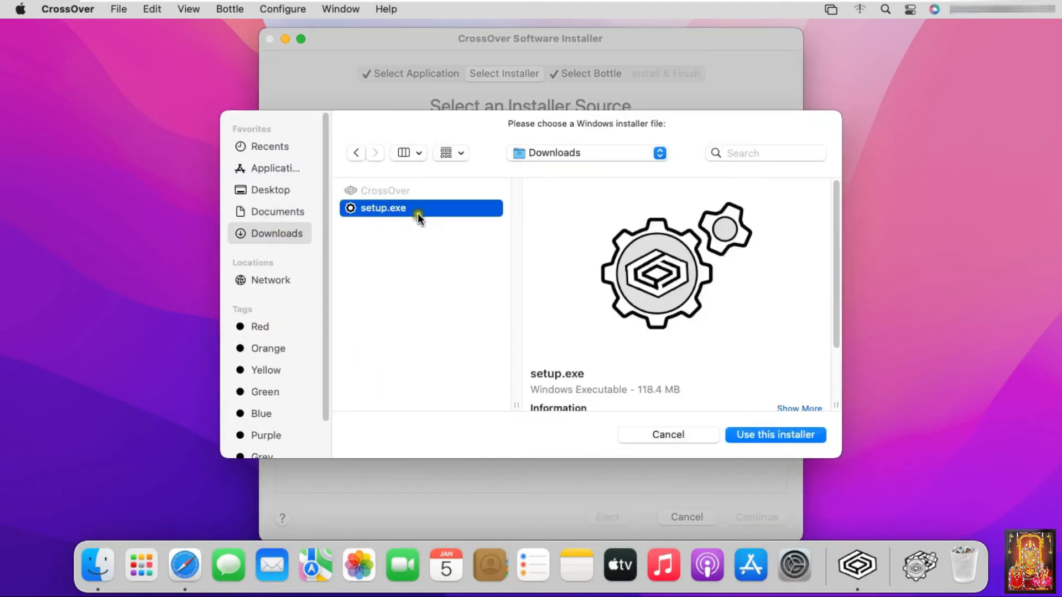
pyautogui.click(795, 437)
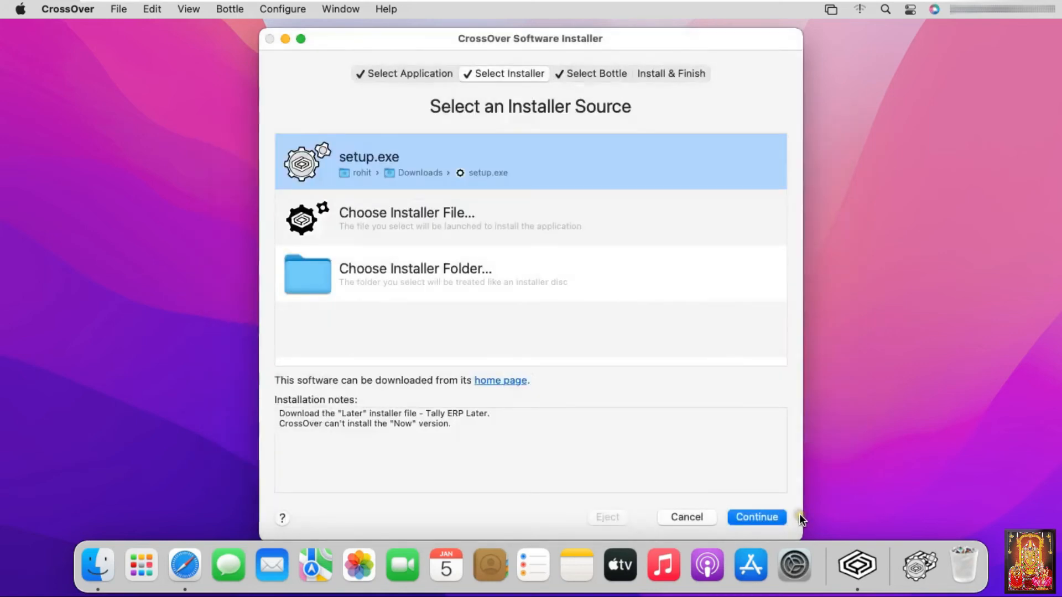
pyautogui.click(749, 516)
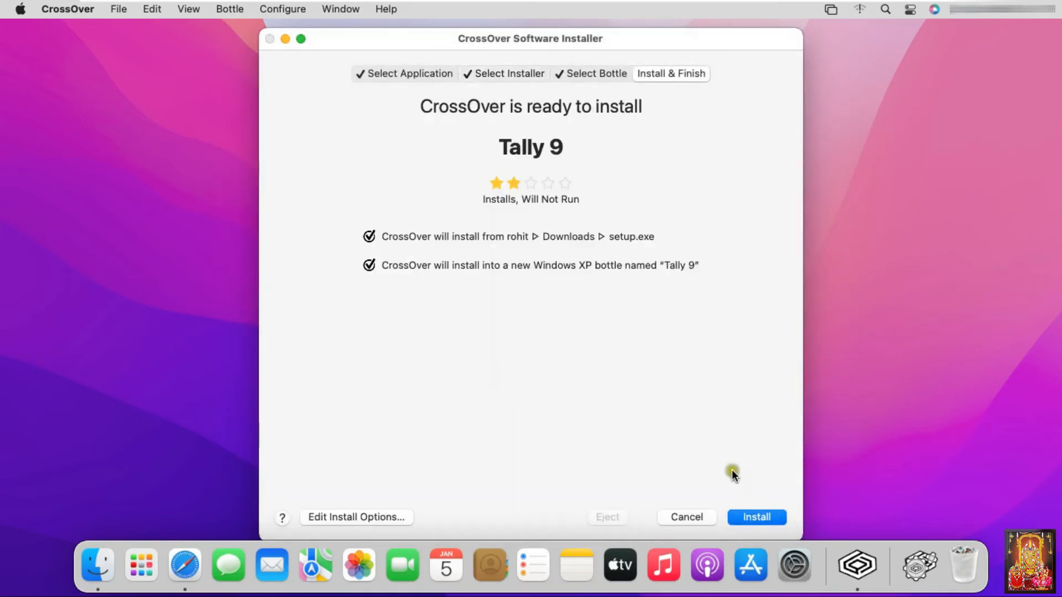
# - Install Tally 9 through CrossOver, keeping the installation folder C:\Program Files\Tally\Tally.ERP9, and finish the Tally.ERP 9 installer
pyautogui.click(759, 518)
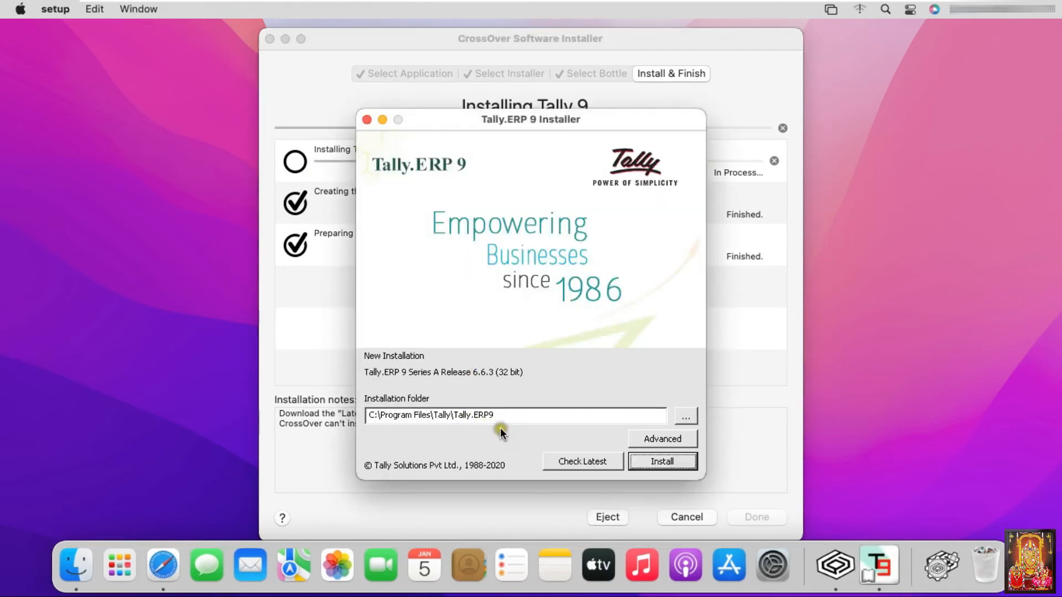
pyautogui.click(661, 459)
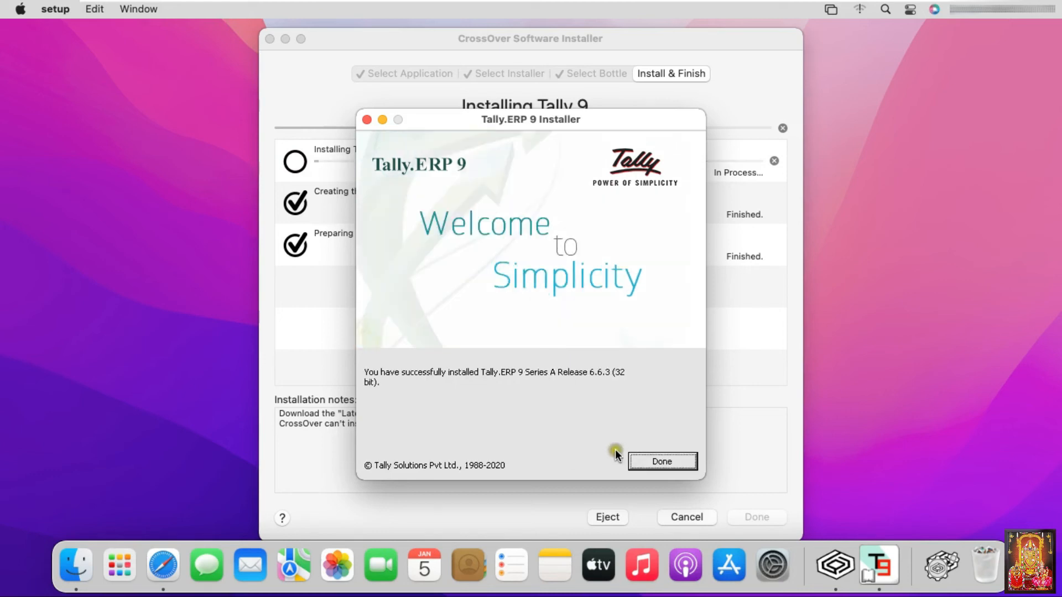
pyautogui.click(652, 464)
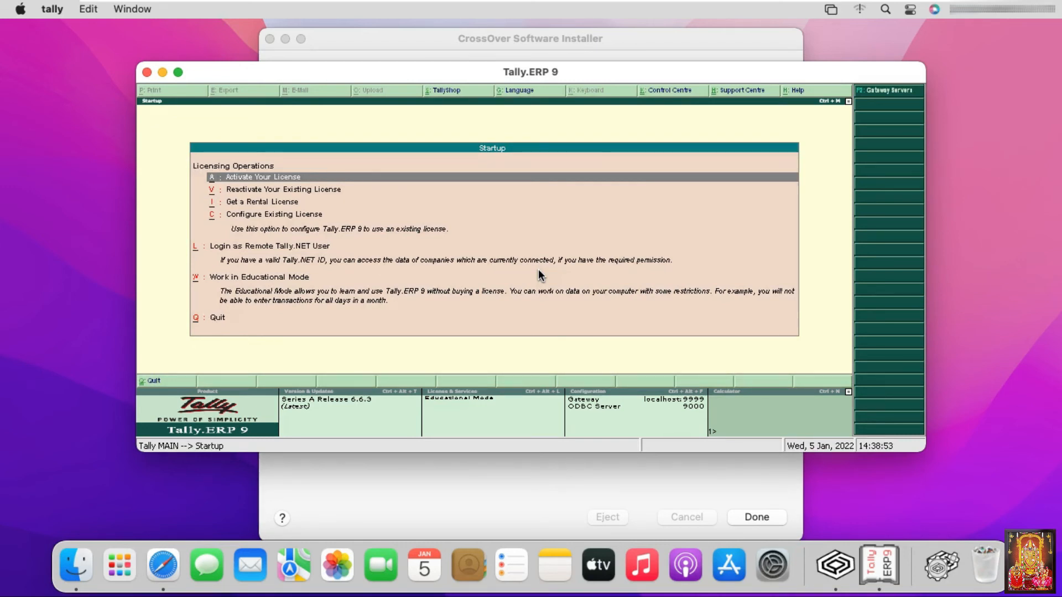
# - Start Tally.ERP 9 in Educational Mode and switch its window to full screen
pyautogui.press('Down')
pyautogui.press('Down')
pyautogui.press('Down')
pyautogui.press('Down')
pyautogui.press('Down')
pyautogui.press('Down')
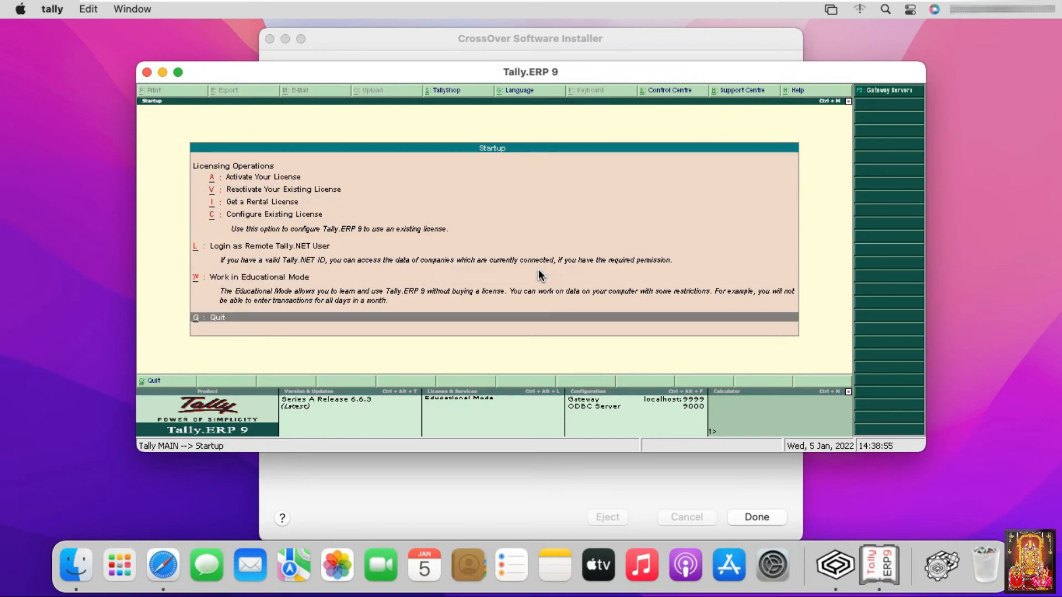
pyautogui.press('Up')
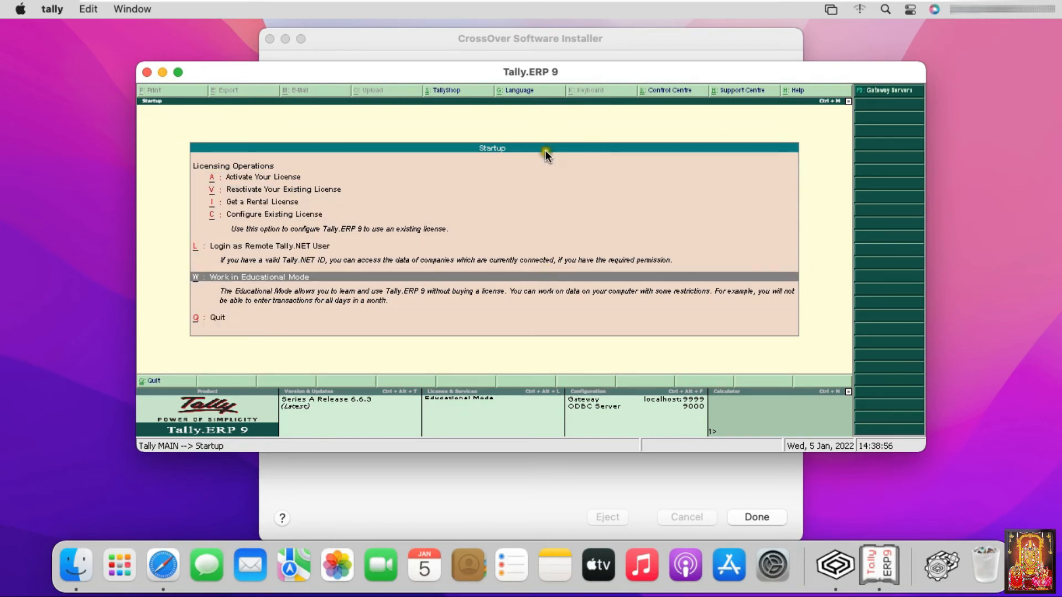
pyautogui.press('Return')
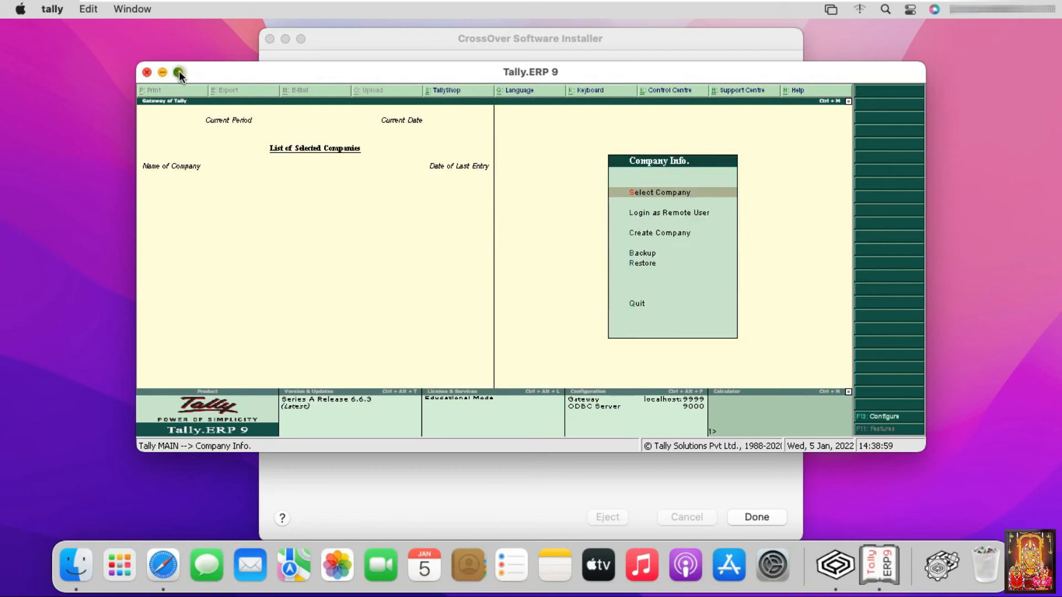
pyautogui.click(179, 71)
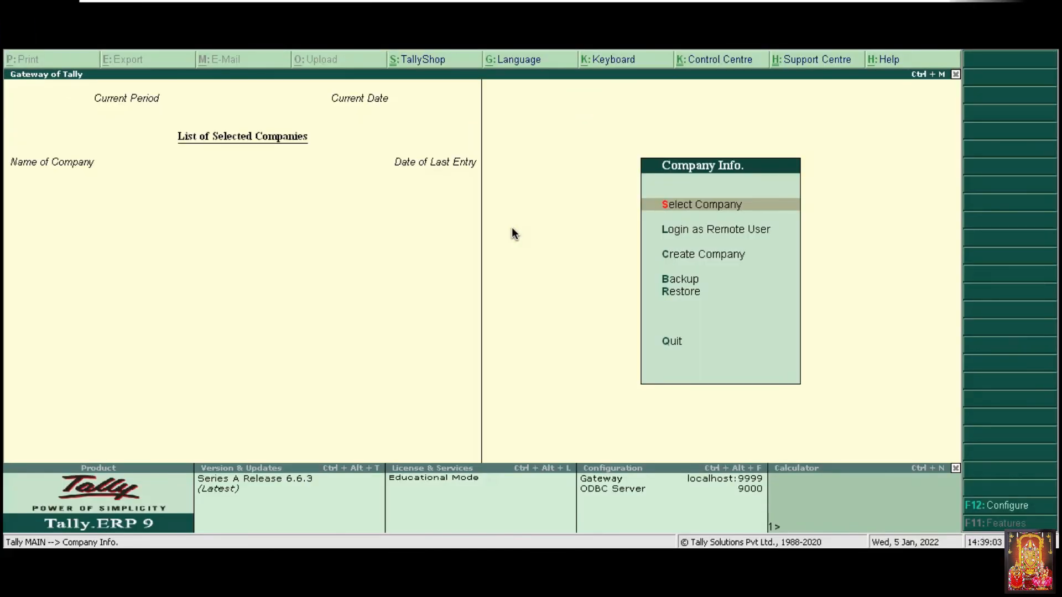
# - Quit Tally.ERP 9 and close both the completed CrossOver Software Installer and the CrossOver program window
pyautogui.click(661, 220)
pyautogui.press('Escape')
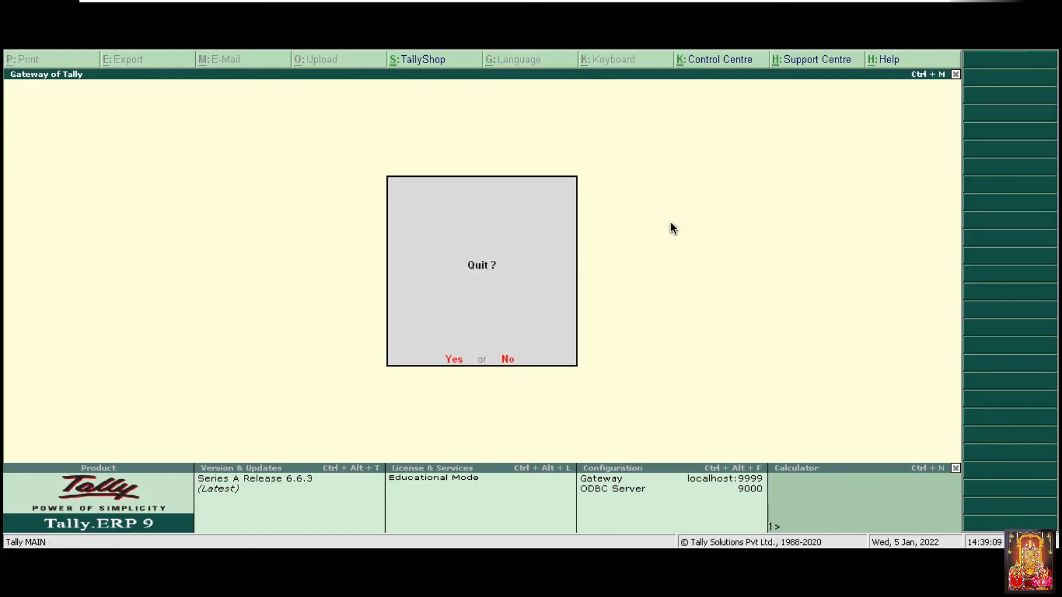
pyautogui.press('Return')
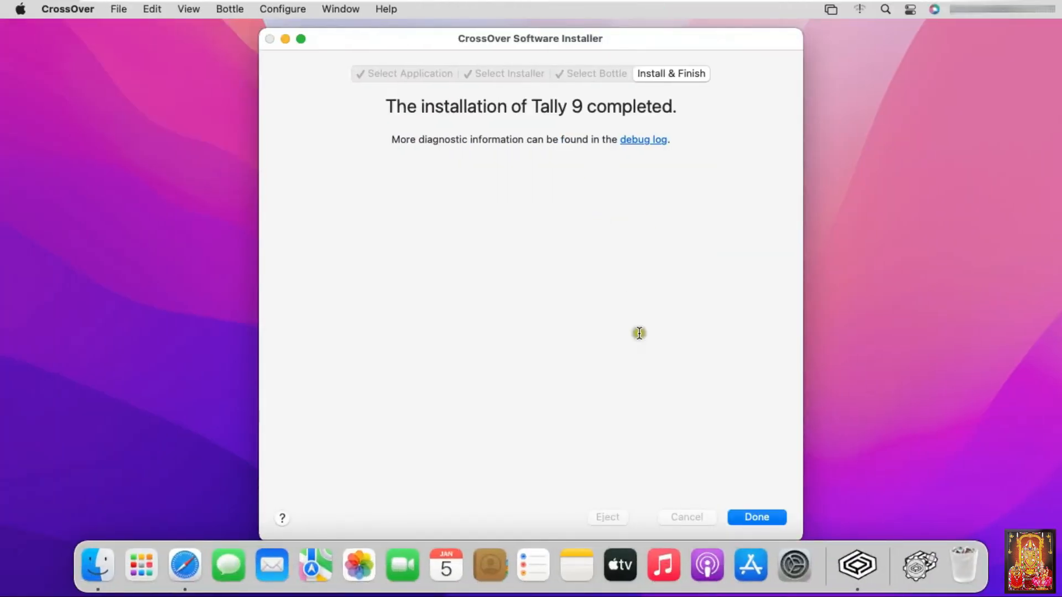
pyautogui.click(765, 517)
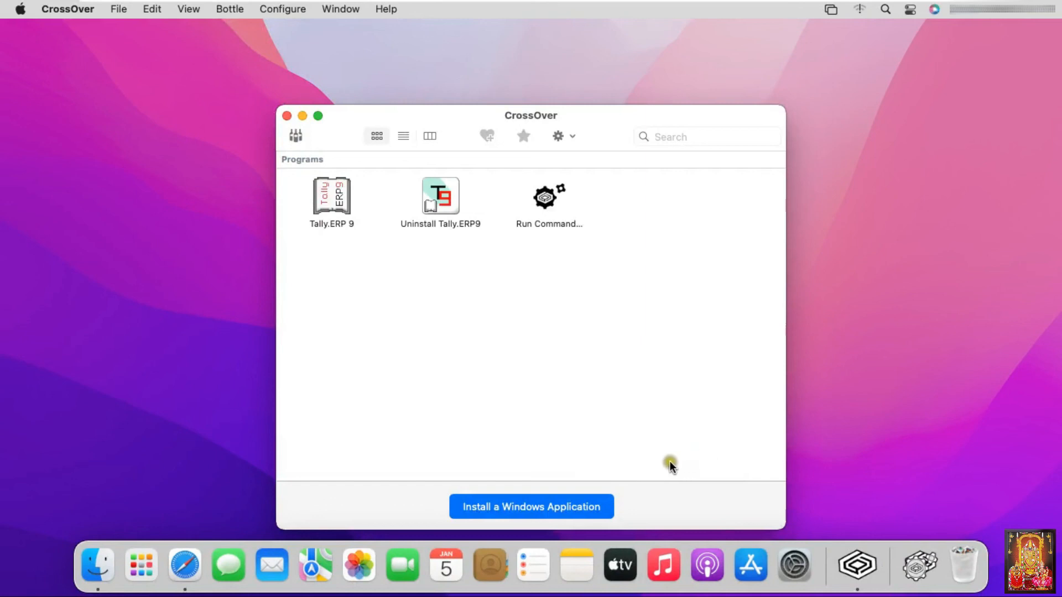
pyautogui.click(286, 117)
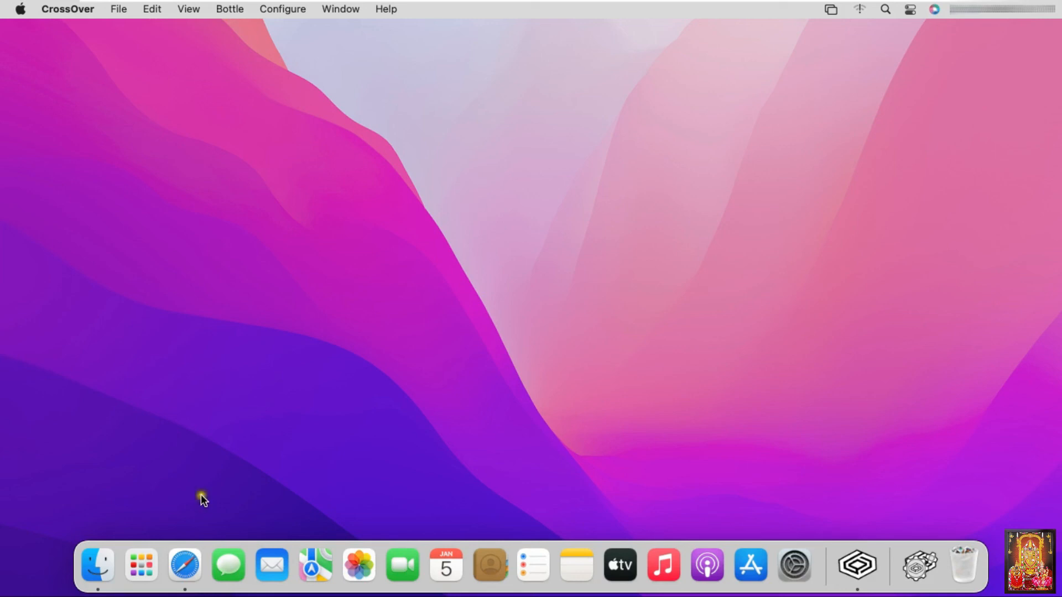
# - Launch the installed Tally.ERP 9 from Launchpad and choose to work in Educational Mode
pyautogui.click(143, 563)
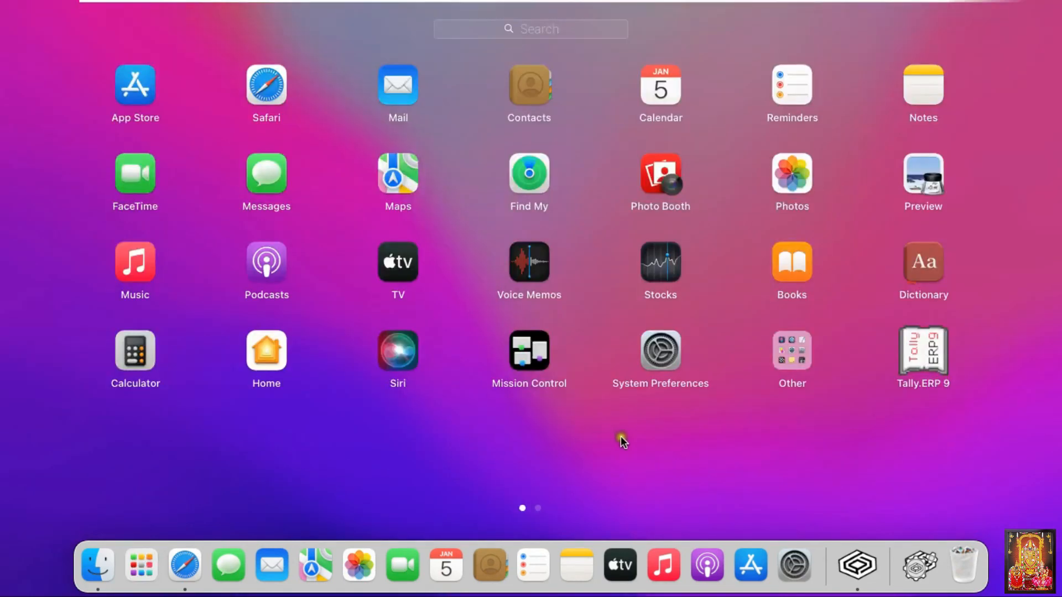
pyautogui.click(918, 354)
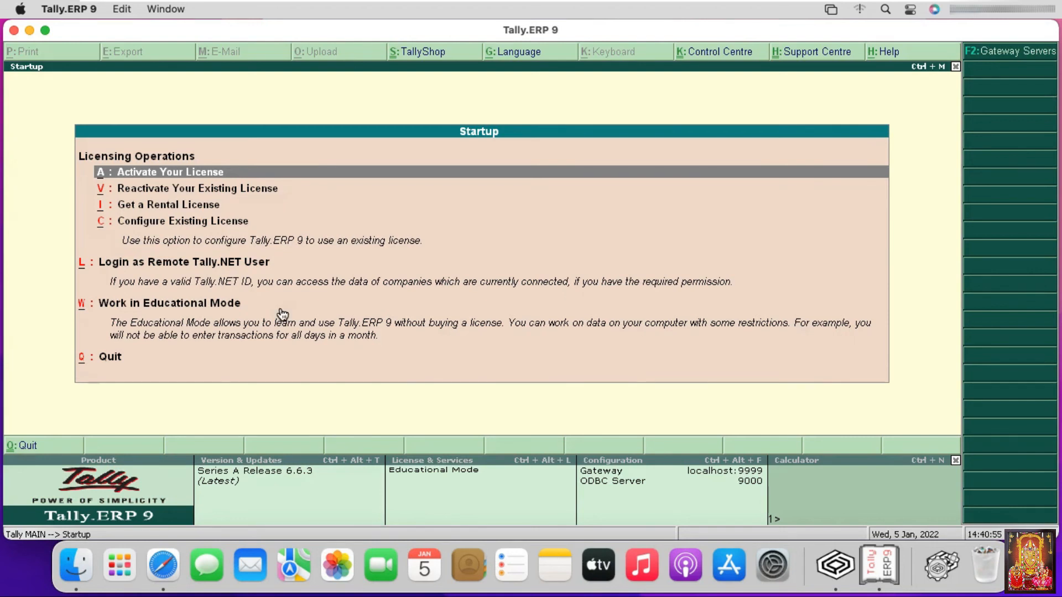
pyautogui.press('Down')
pyautogui.press('Down')
pyautogui.press('Down')
pyautogui.press('Down')
pyautogui.press('Down')
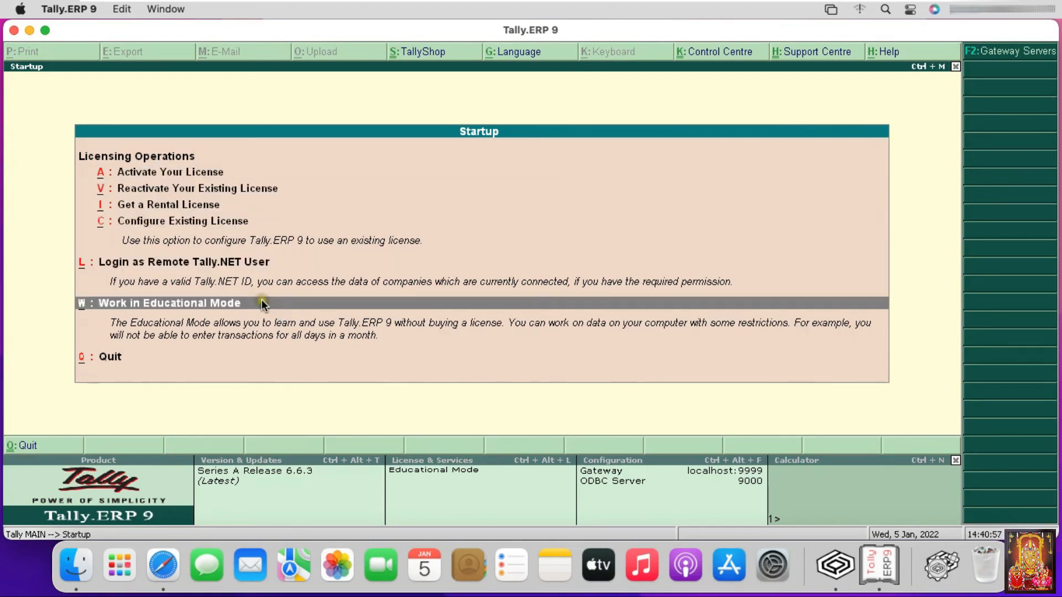
pyautogui.press('Return')
# - Browse the Company Info. options as far as Create Company and quit Tally.ERP 9, confirming the exit
pyautogui.press('Down')
pyautogui.press('Down')
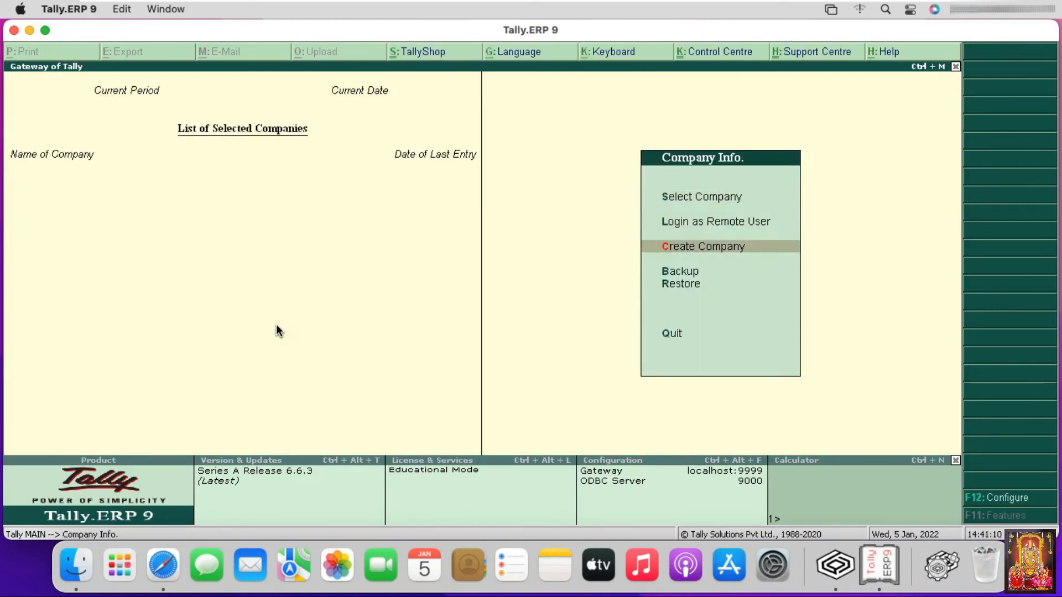
pyautogui.press('Up')
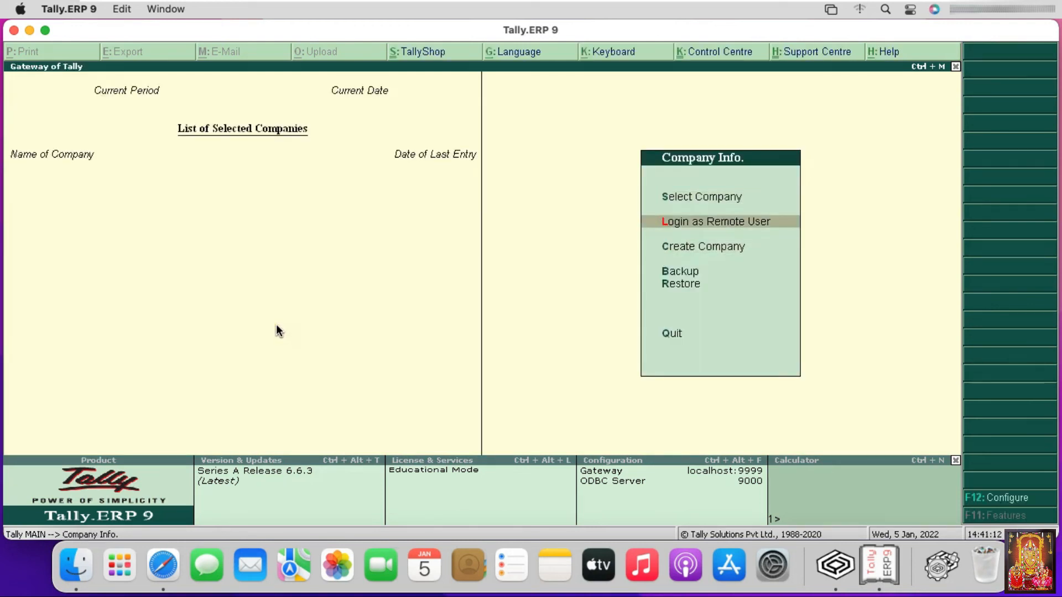
pyautogui.press('Escape')
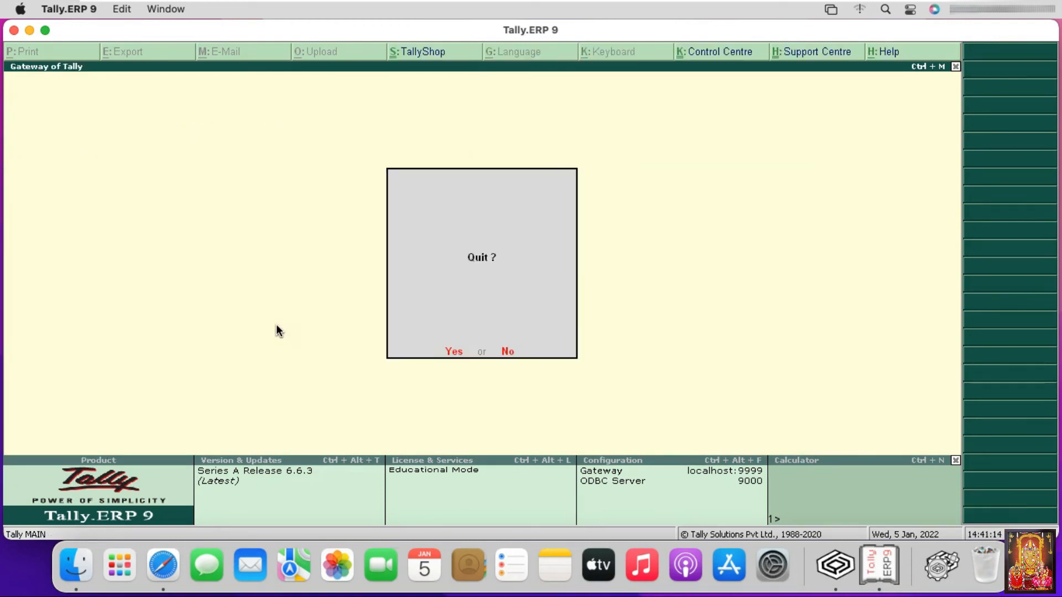
pyautogui.press('Return')
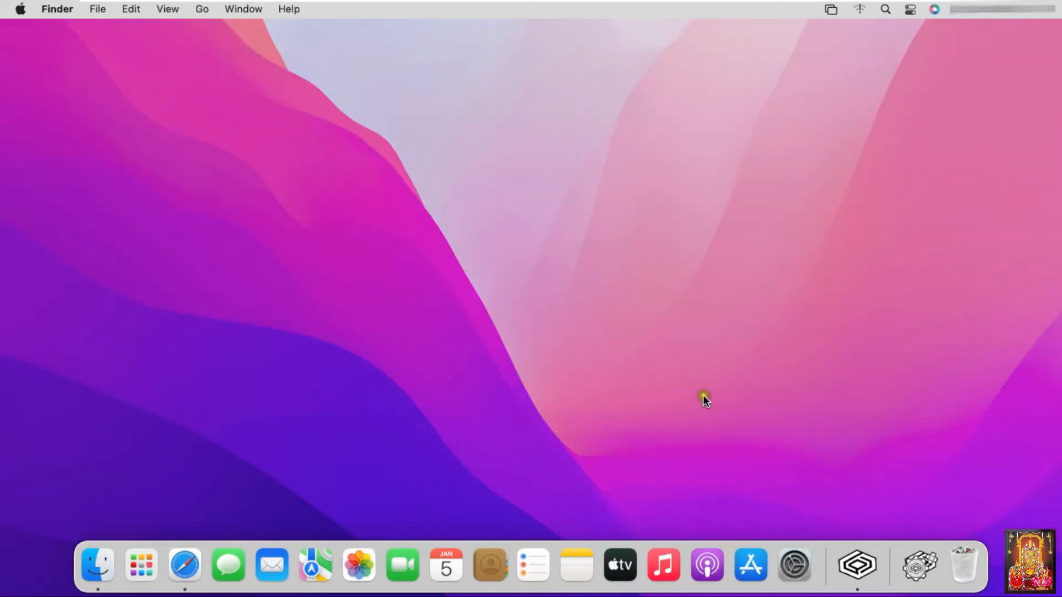